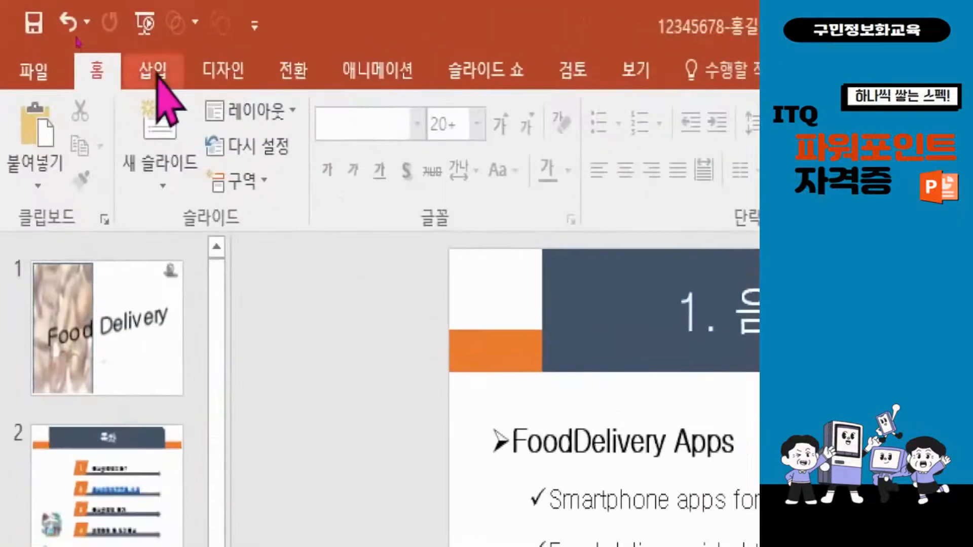
Open the dialog for inserting a video from this PC into slide 3 and reposition it over the slide
click(153, 75)
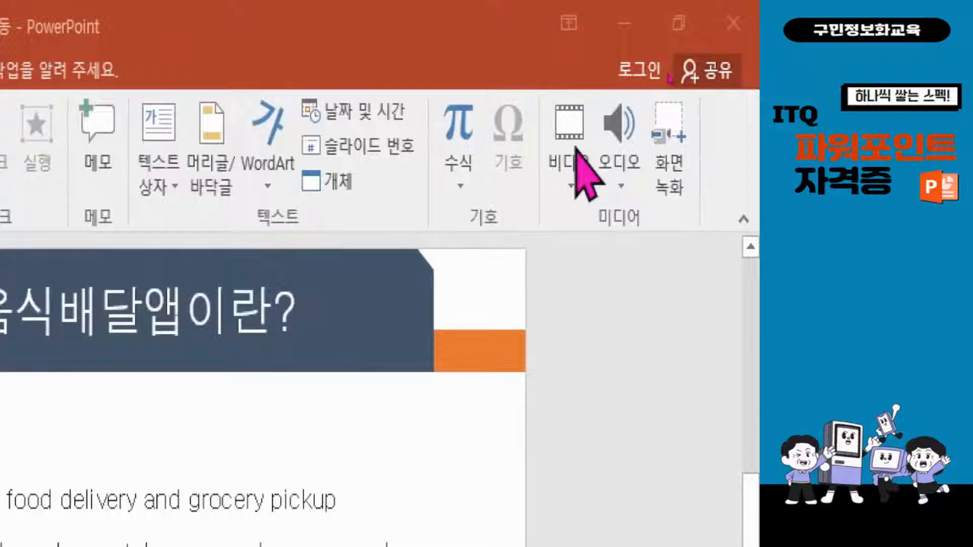
click(571, 139)
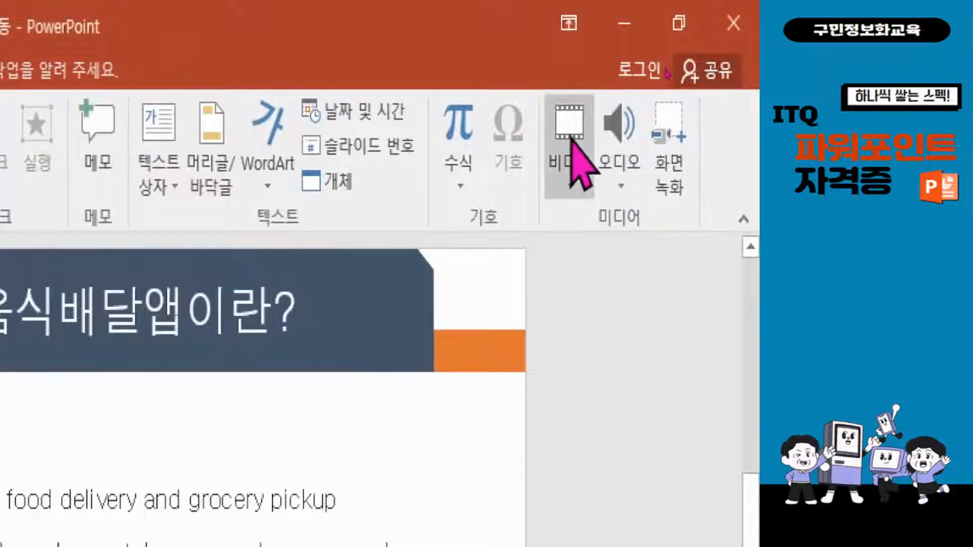
click(571, 141)
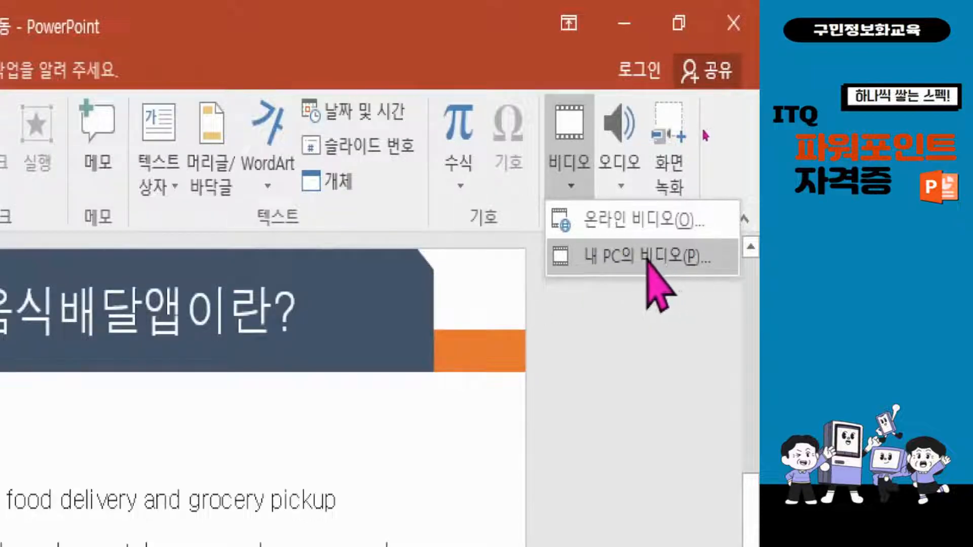
click(646, 259)
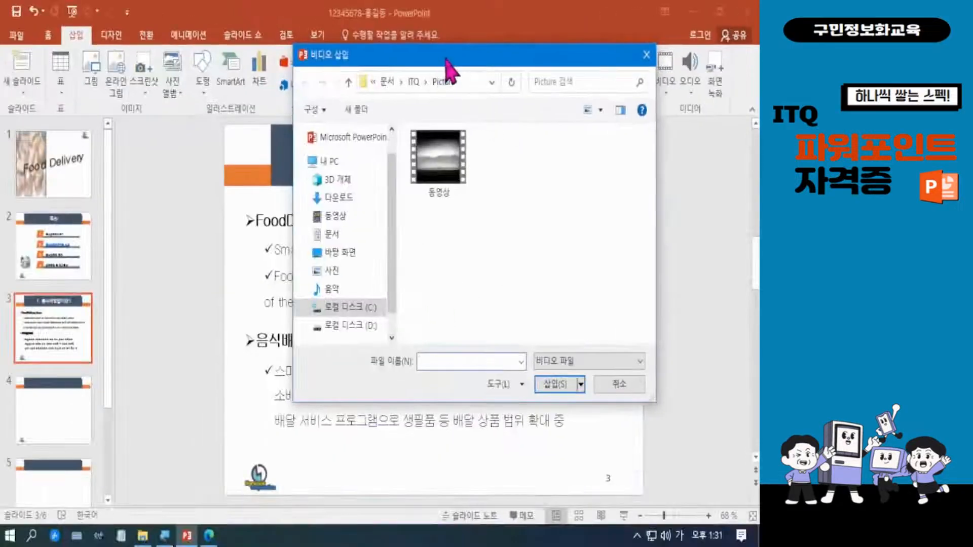
drag(446, 58, 469, 97)
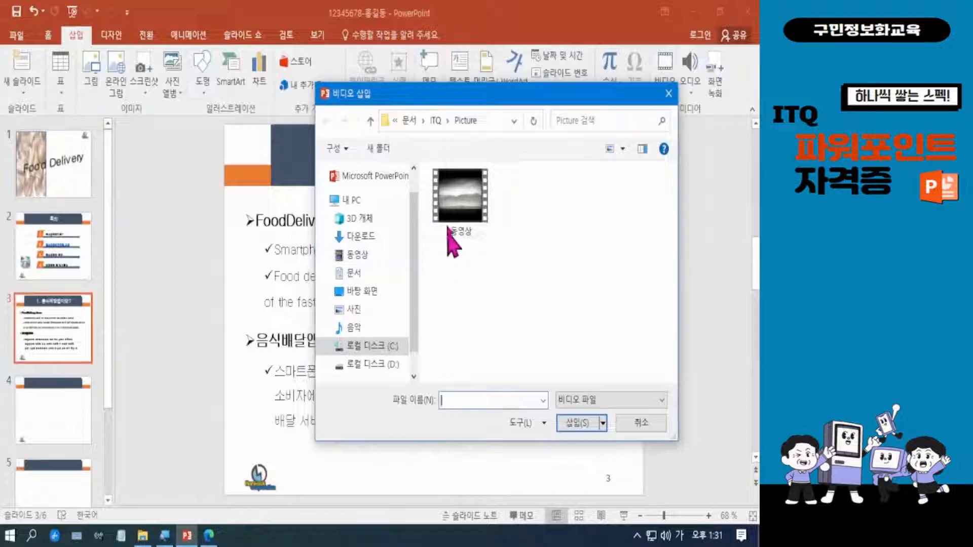
drag(477, 100, 455, 95)
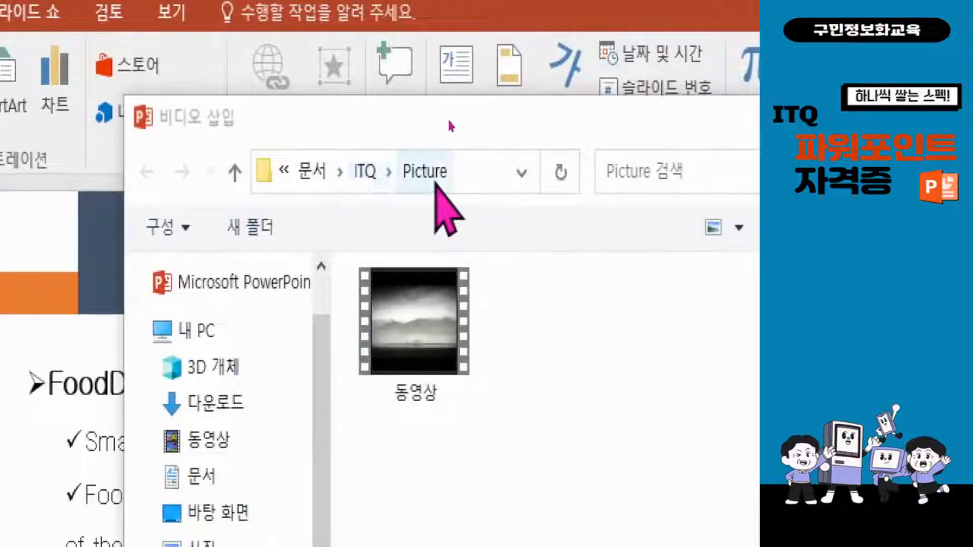
drag(434, 104, 380, 71)
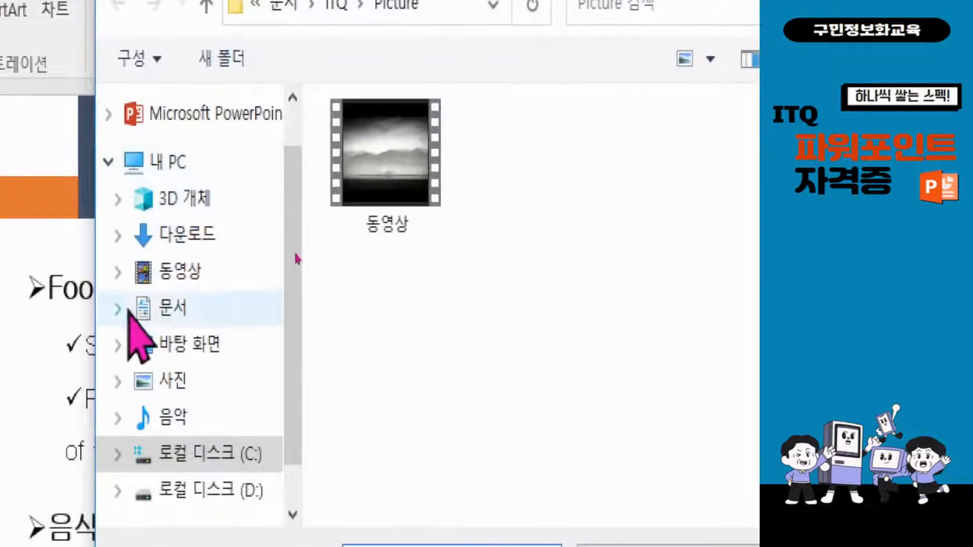
Insert the 동영상 video file from the Documents folder's ITQ > Picture subfolder into the slide
click(152, 304)
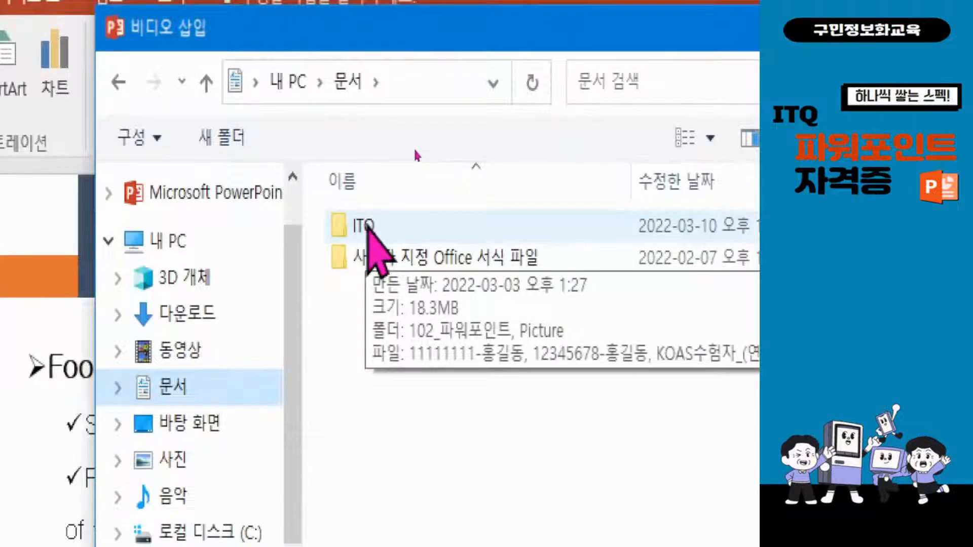
click(367, 225)
double_click(368, 226)
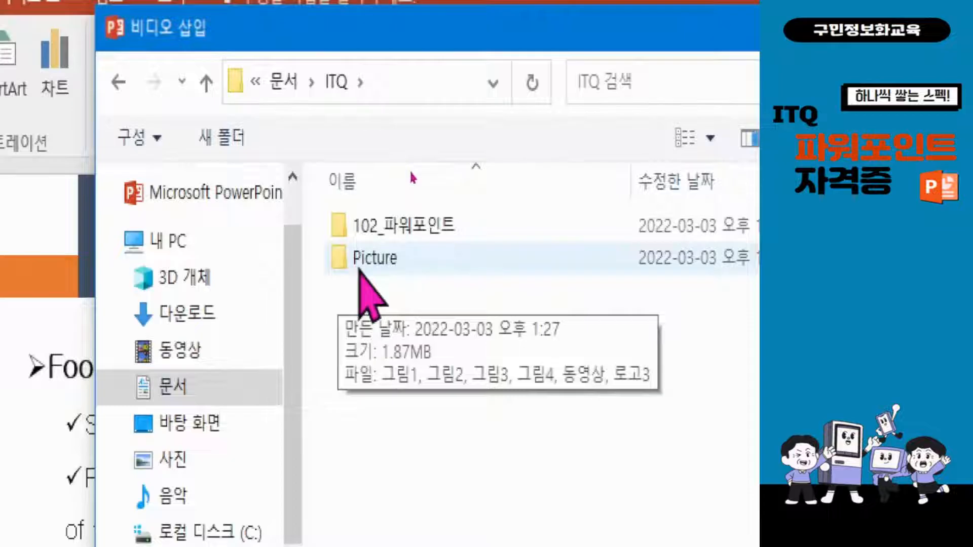
double_click(360, 264)
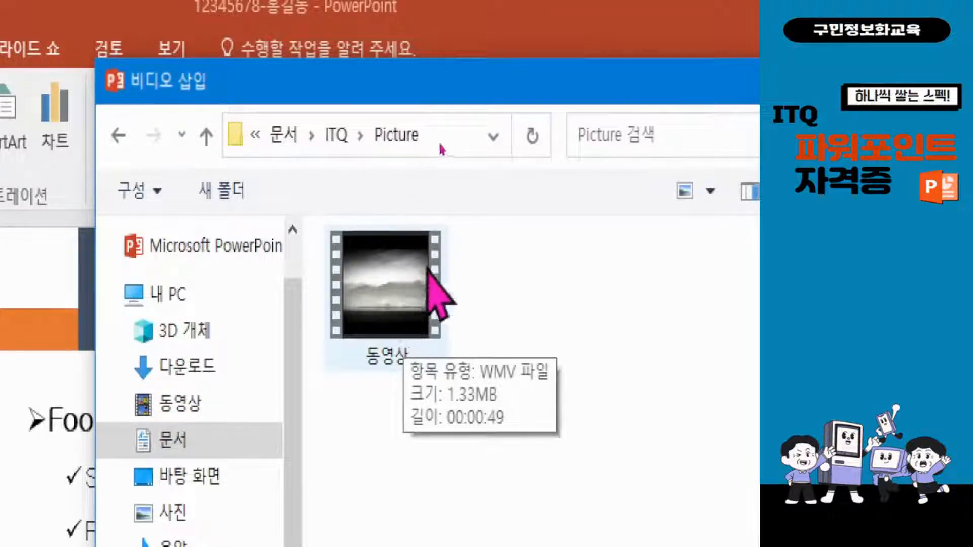
click(430, 274)
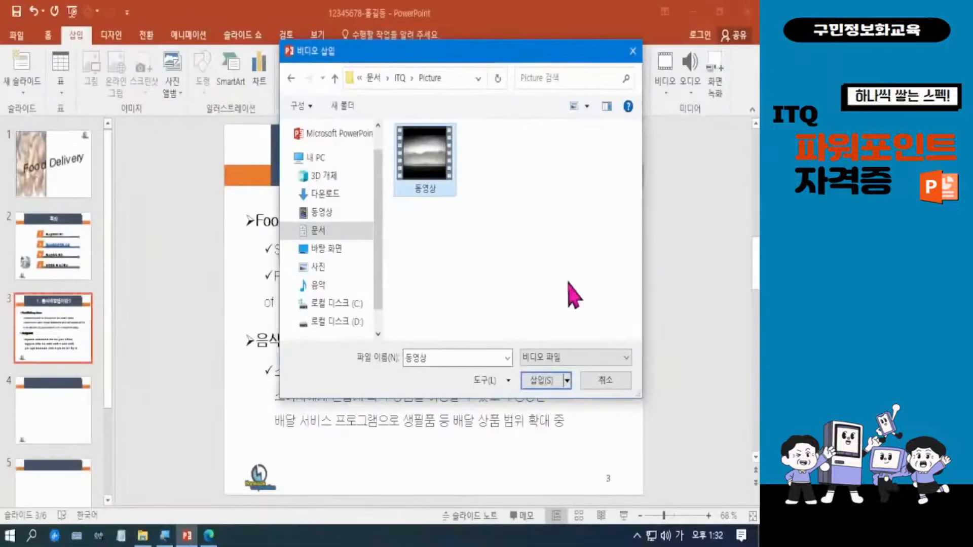
click(546, 386)
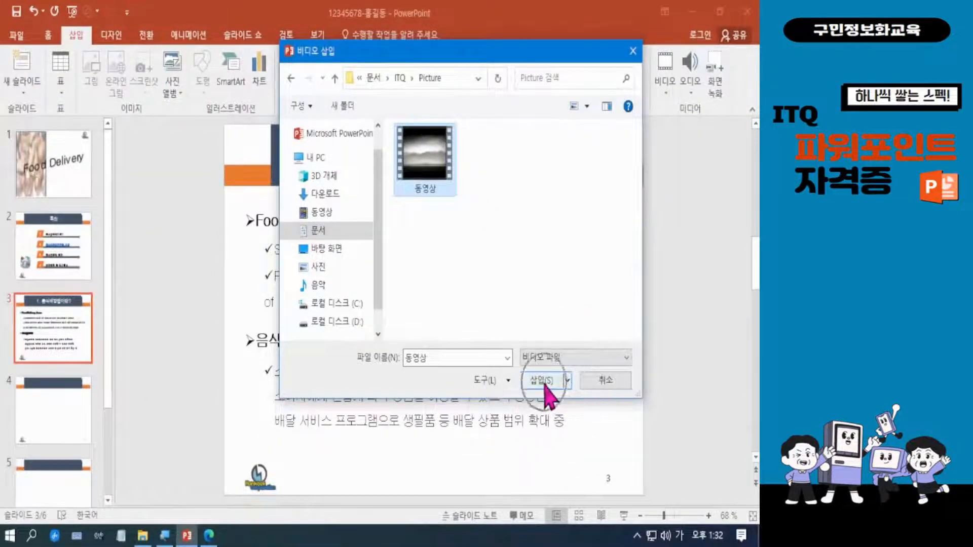
click(545, 385)
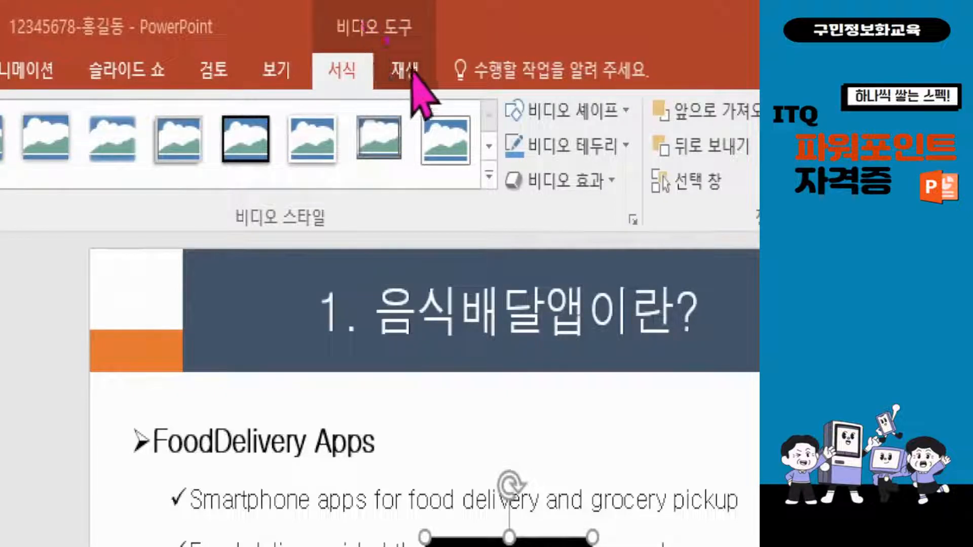
Set the inserted video to start automatically (자동 실행) and turn on loop playback (반복 재생)
click(413, 72)
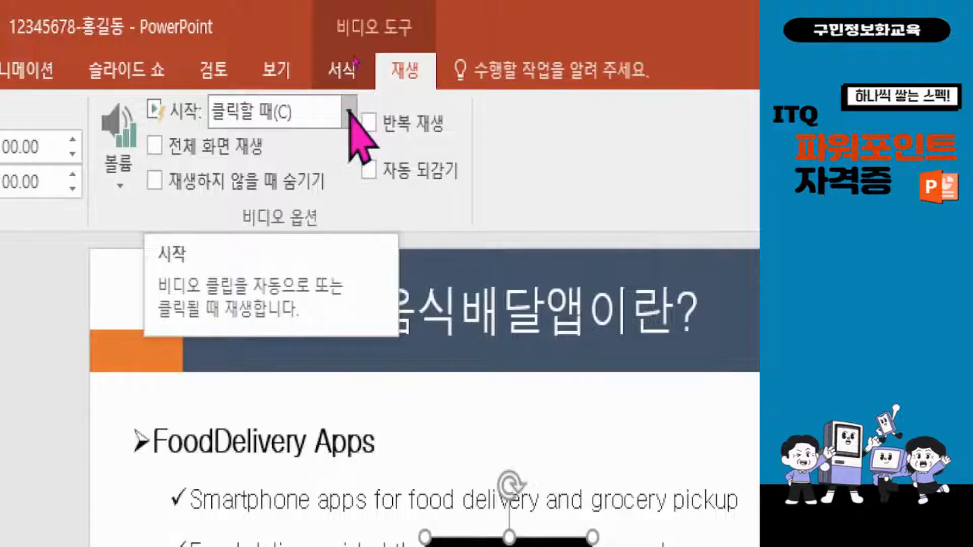
click(349, 113)
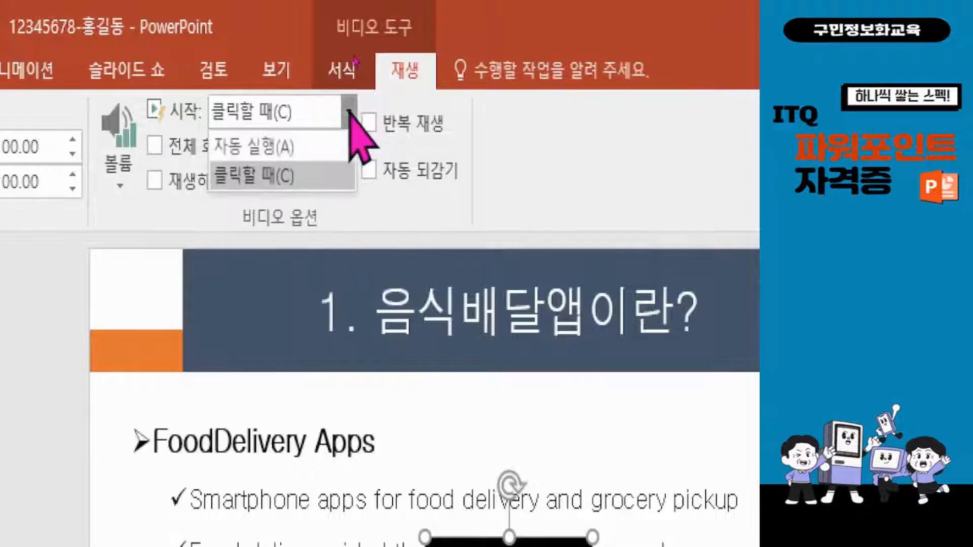
click(273, 148)
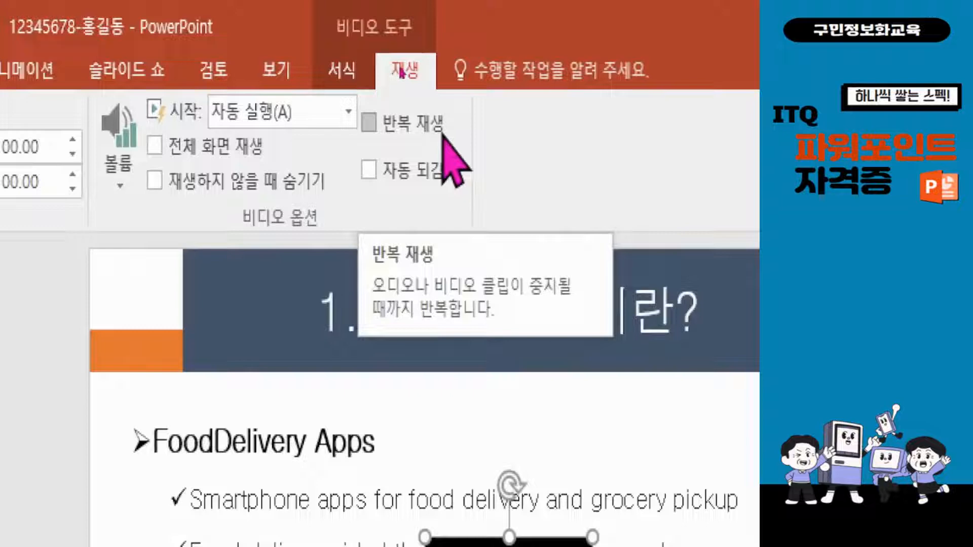
click(370, 127)
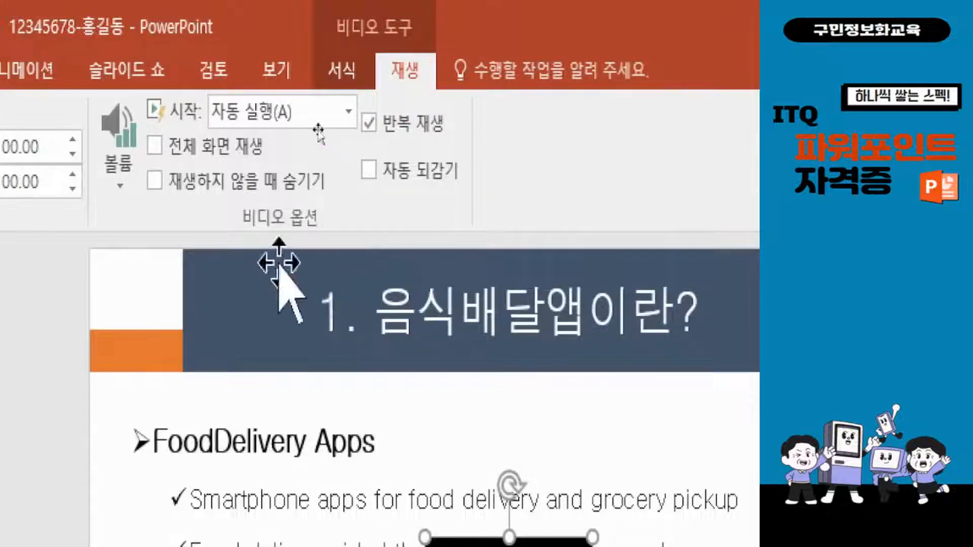
Look over the video's volume levels and lower its playback volume to about the middle of the range
click(124, 170)
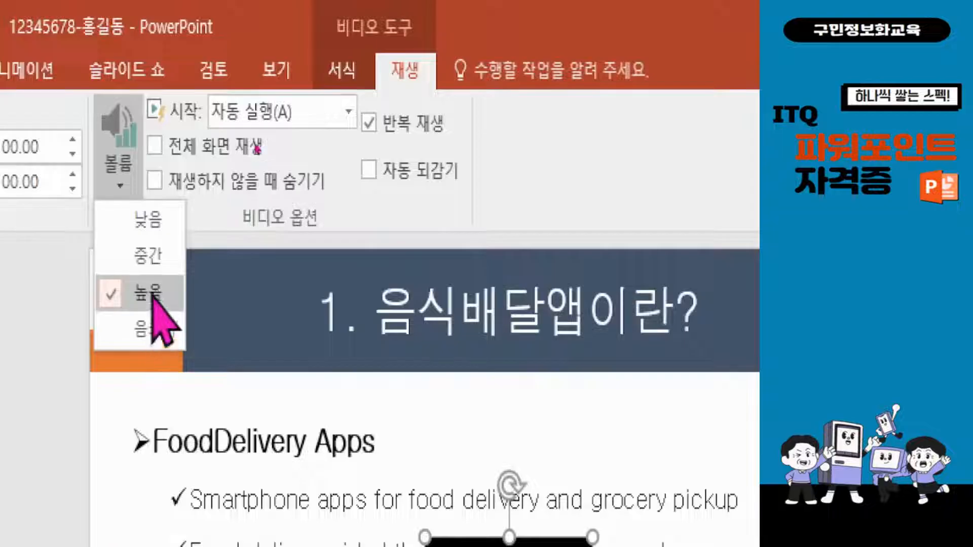
click(442, 94)
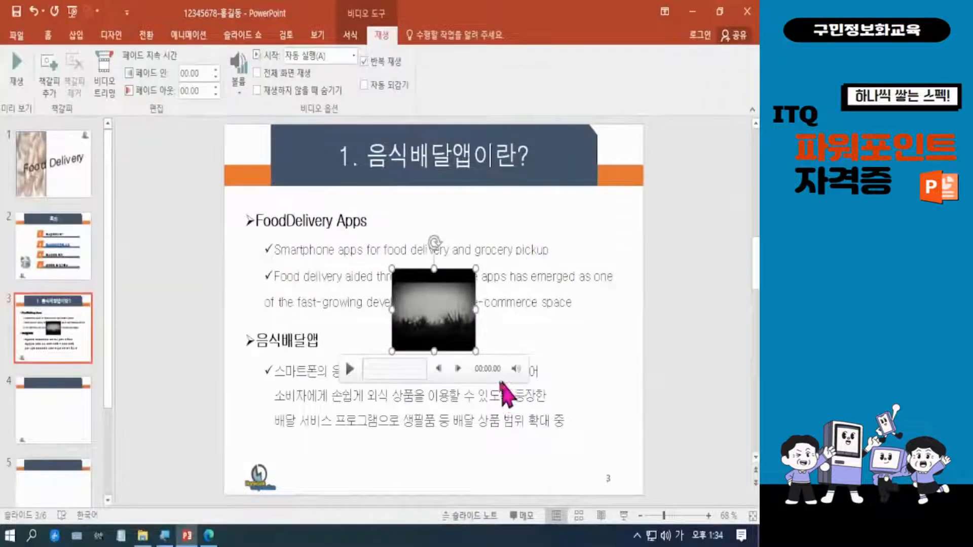
mouse_move(524, 379)
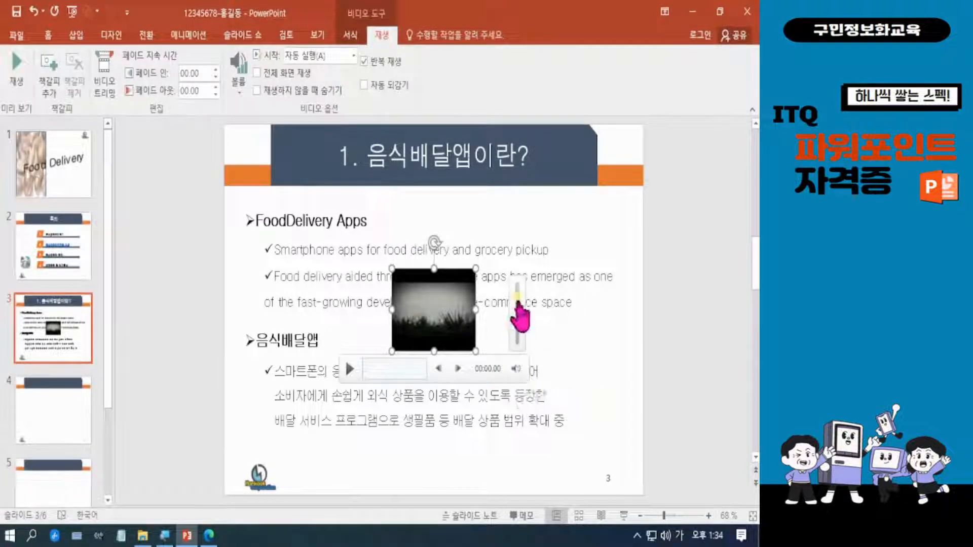
drag(516, 304, 518, 324)
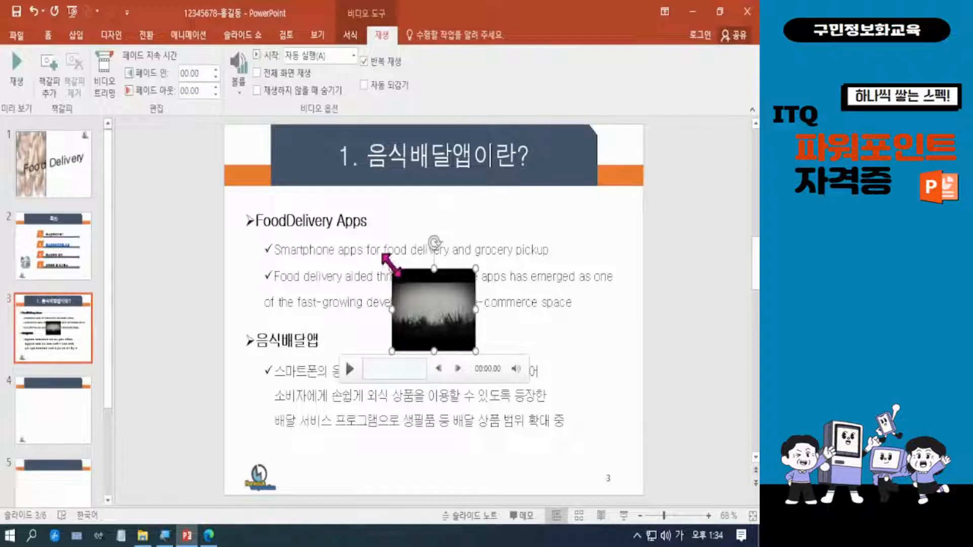
Shrink the video on the slide proportionally to about two thirds of its inserted width
drag(392, 265, 414, 290)
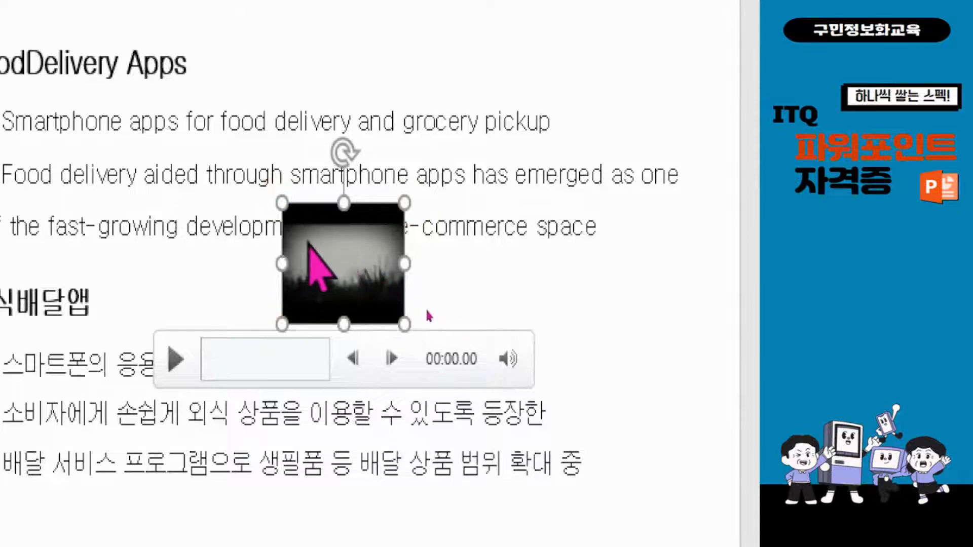
mouse_move(287, 208)
mouse_down()
mouse_move(304, 250)
mouse_move(348, 254)
mouse_move(348, 243)
mouse_move(193, 148)
mouse_move(330, 261)
mouse_move(282, 202)
mouse_up()
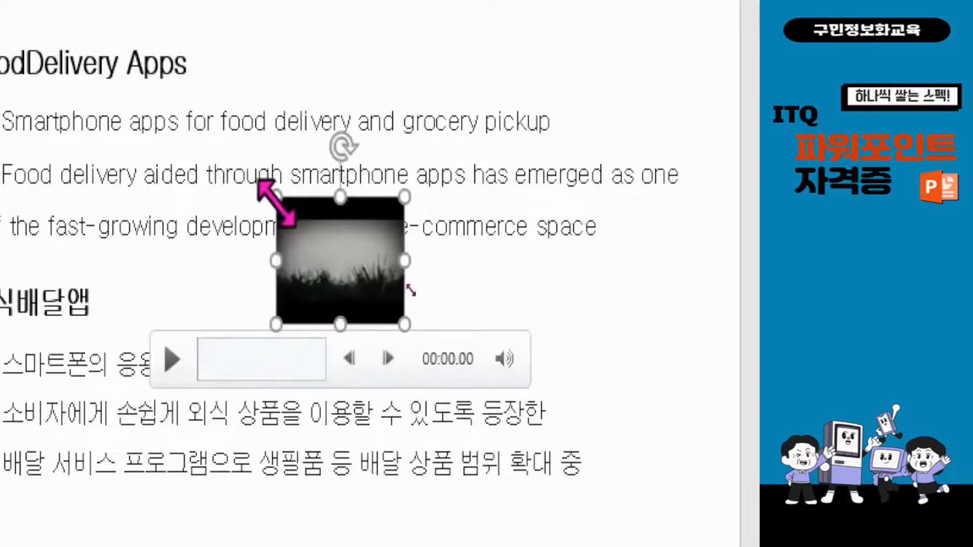
mouse_move(417, 301)
mouse_down()
mouse_move(404, 313)
mouse_move(418, 295)
mouse_up()
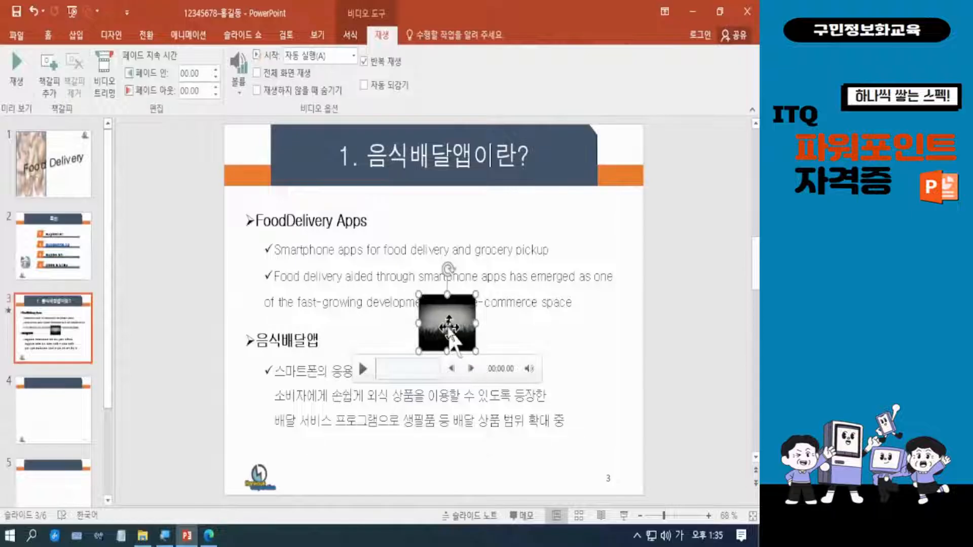
Place the video to the right of the Korean paragraph under 음식배달앱 and fine-tune its size and position
drag(447, 326, 604, 399)
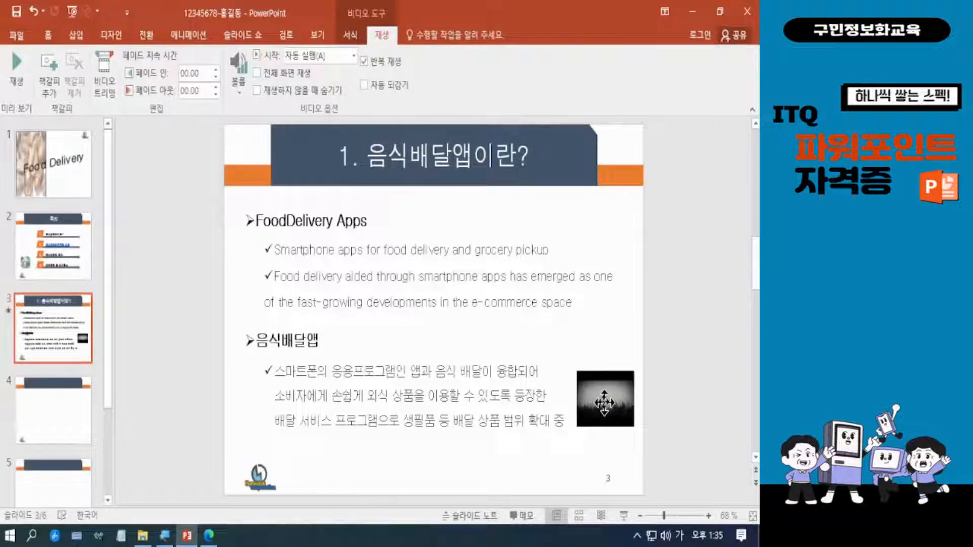
drag(604, 403, 603, 403)
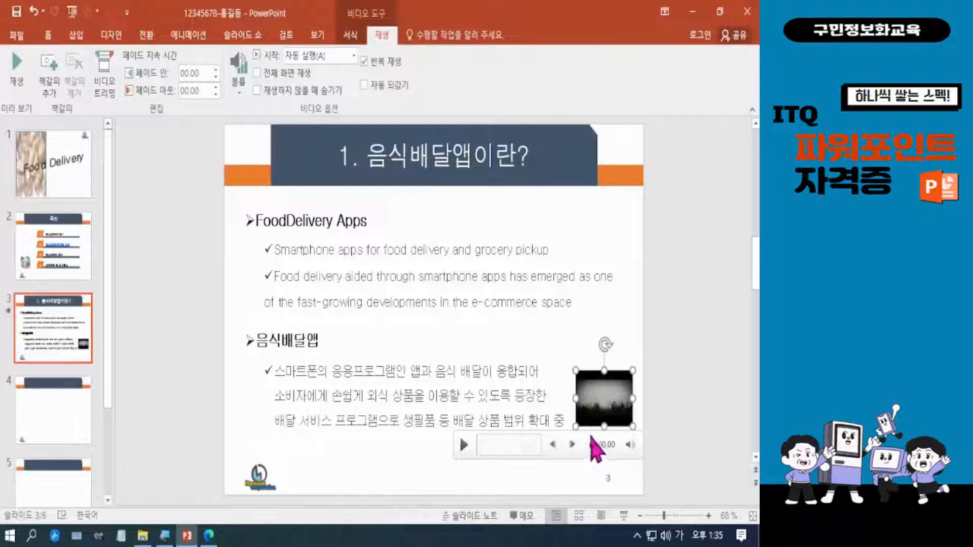
drag(575, 371, 576, 376)
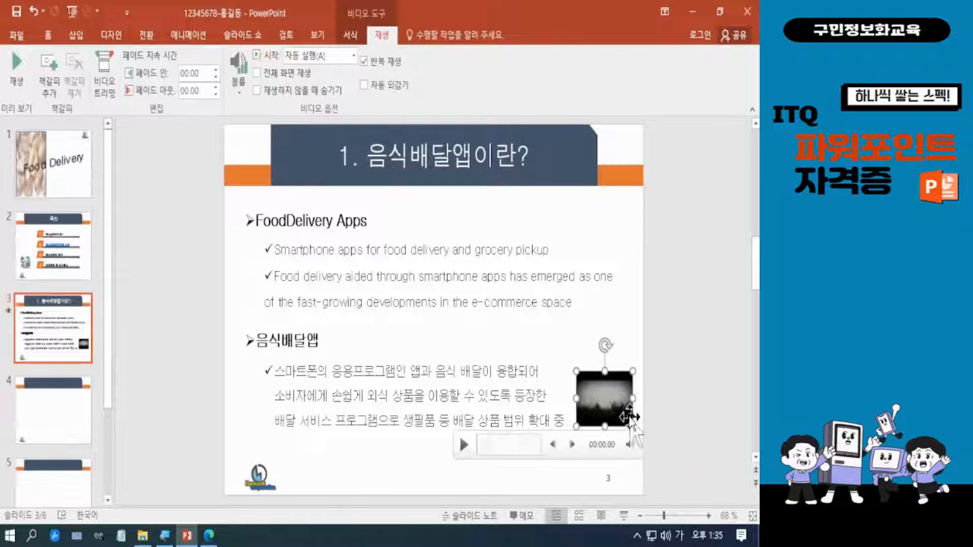
drag(630, 415, 630, 416)
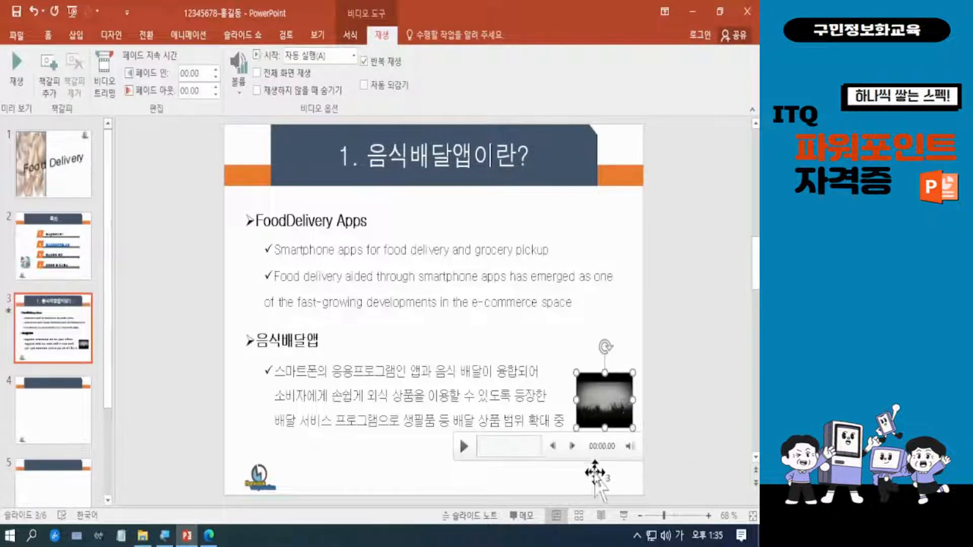
Compare the slide with the exam sheet 문제1_GP01-08A.pdf in the browser, return to PowerPoint and play the video briefly
click(209, 536)
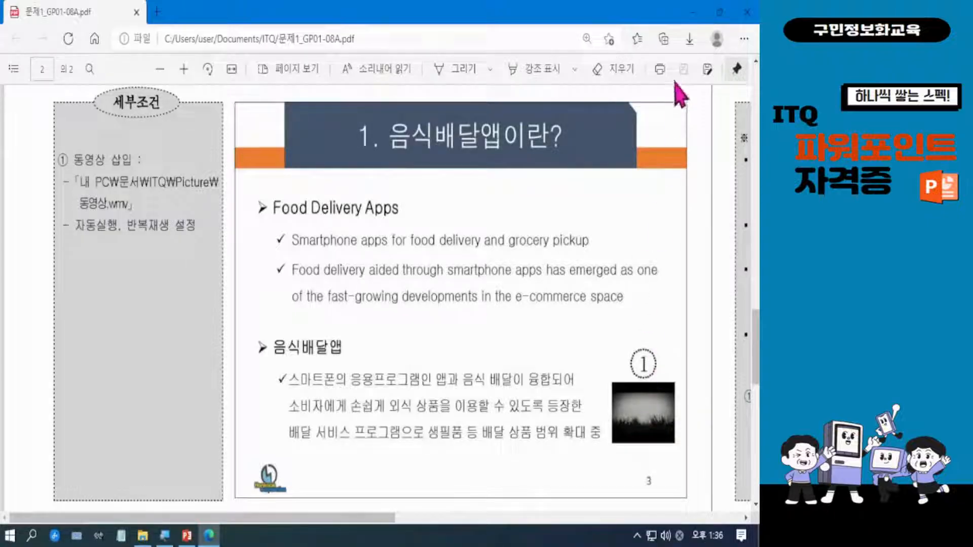
click(693, 11)
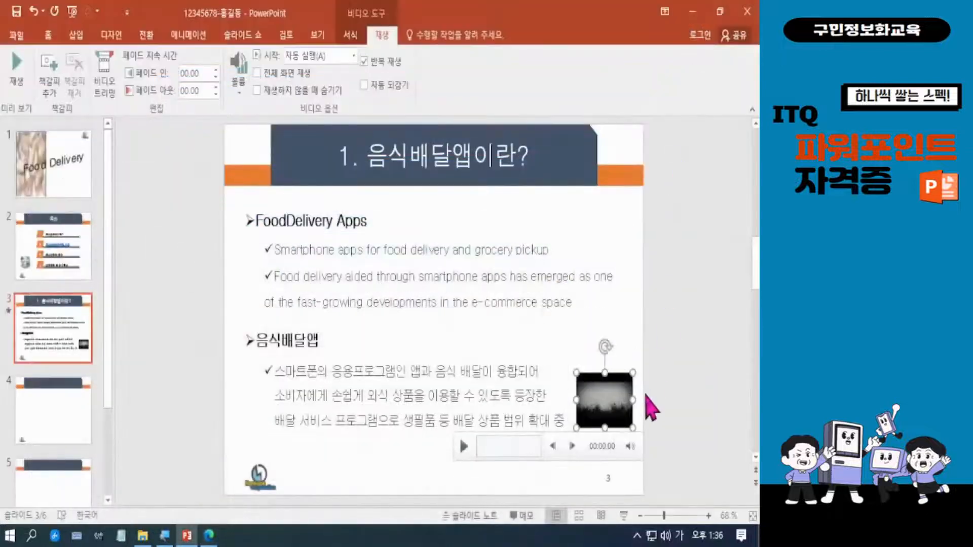
click(464, 448)
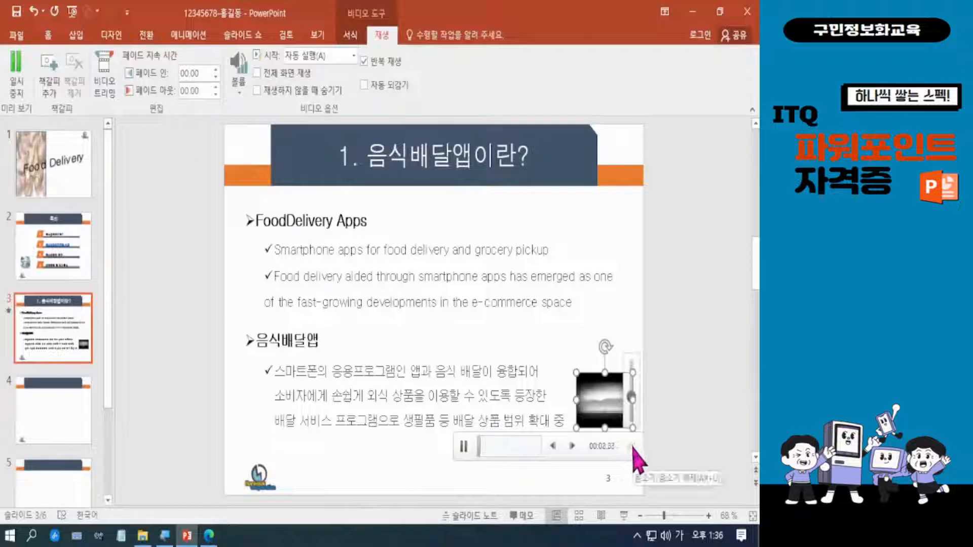
click(465, 447)
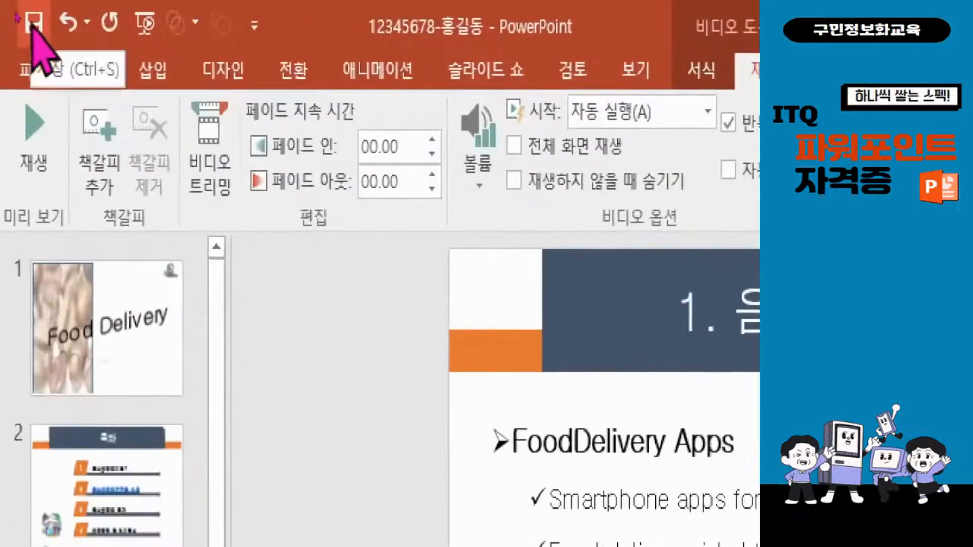
Save the presentation and start the slide show from slide 3
click(32, 25)
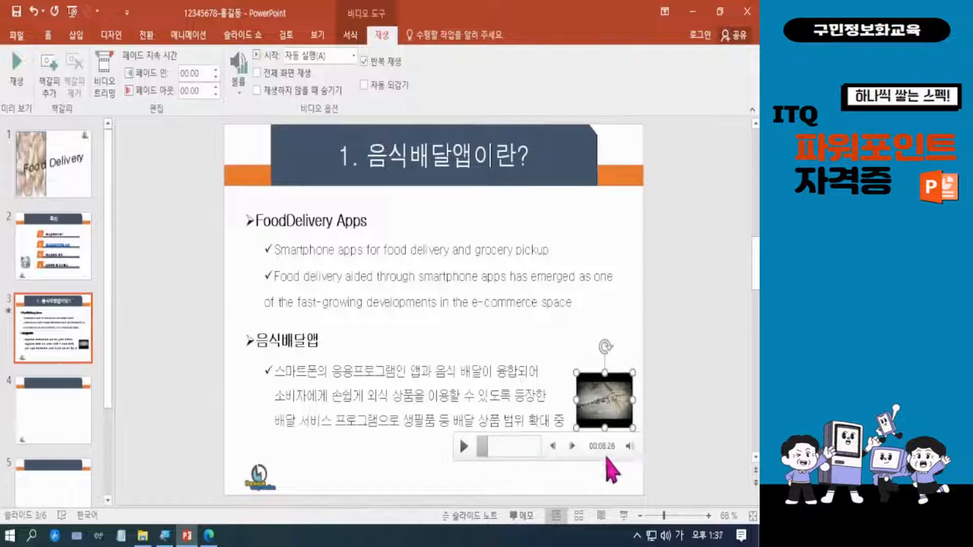
mouse_move(630, 447)
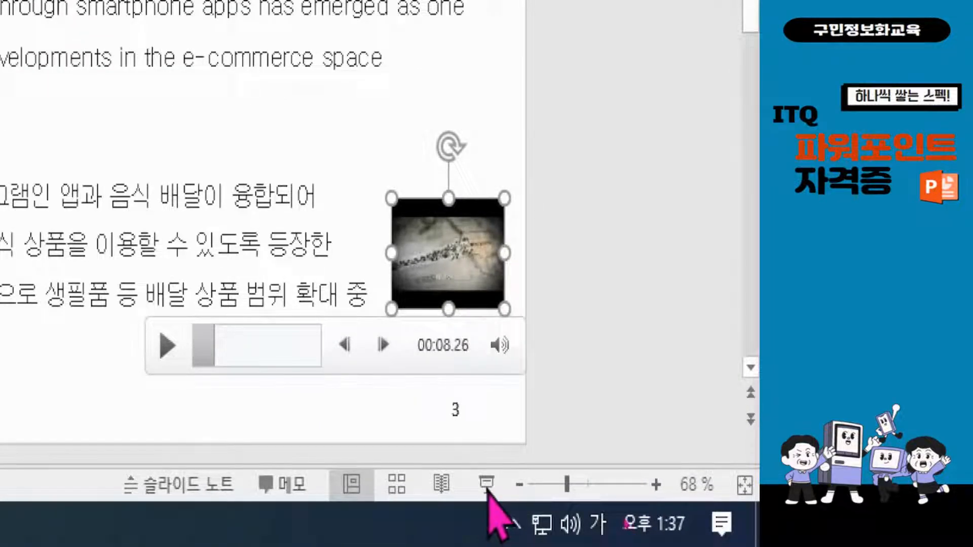
click(489, 491)
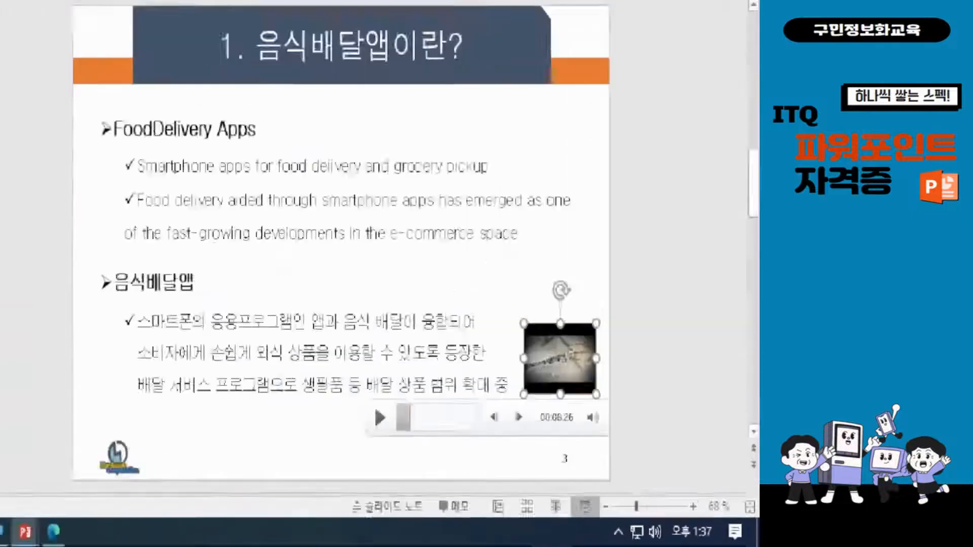
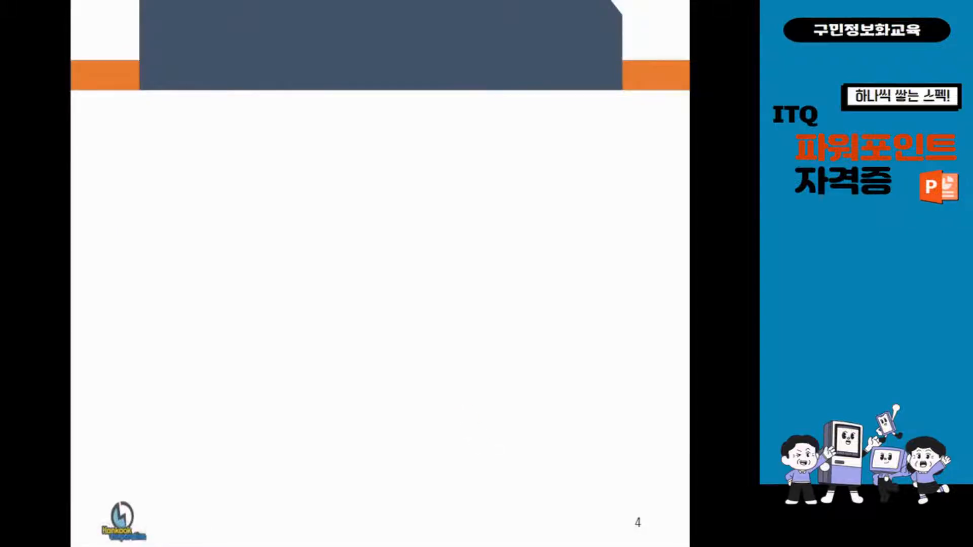
Page back through the slide show to the title slide, review slides 2 to 4 and end the show
key(Left)
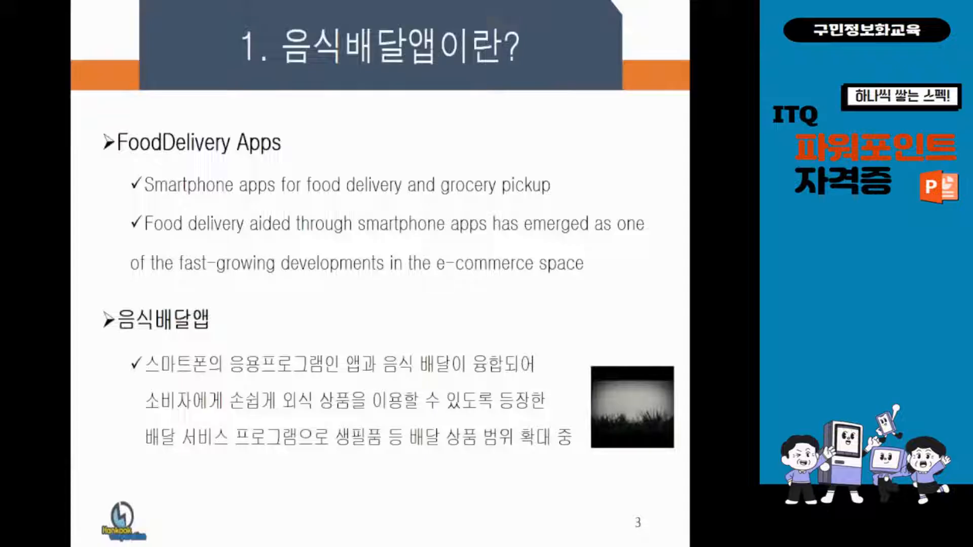
key(Left)
key(Left)
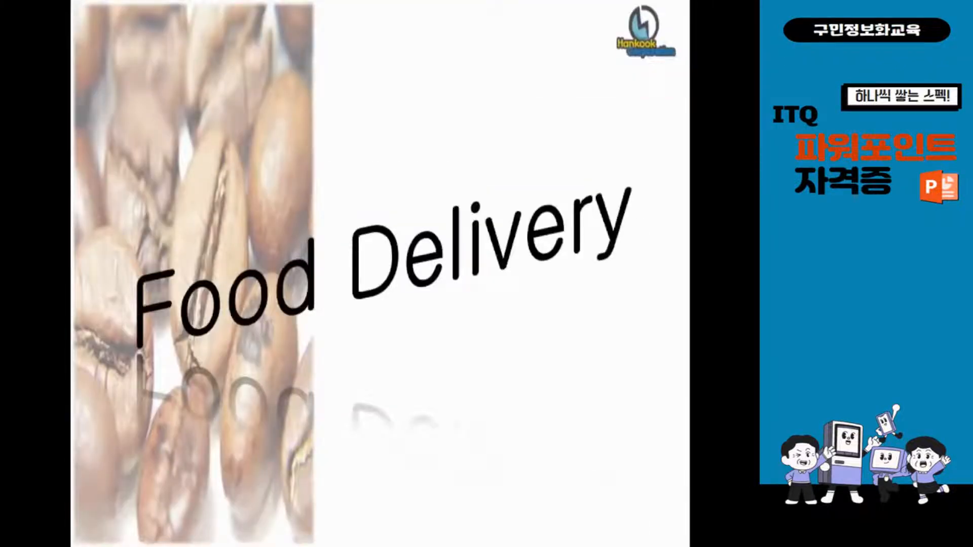
key(Right)
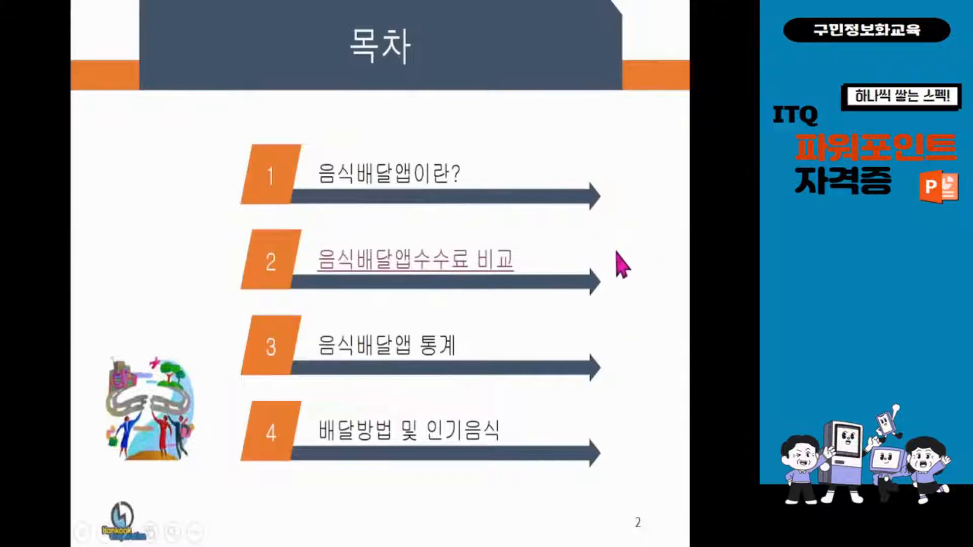
click(629, 263)
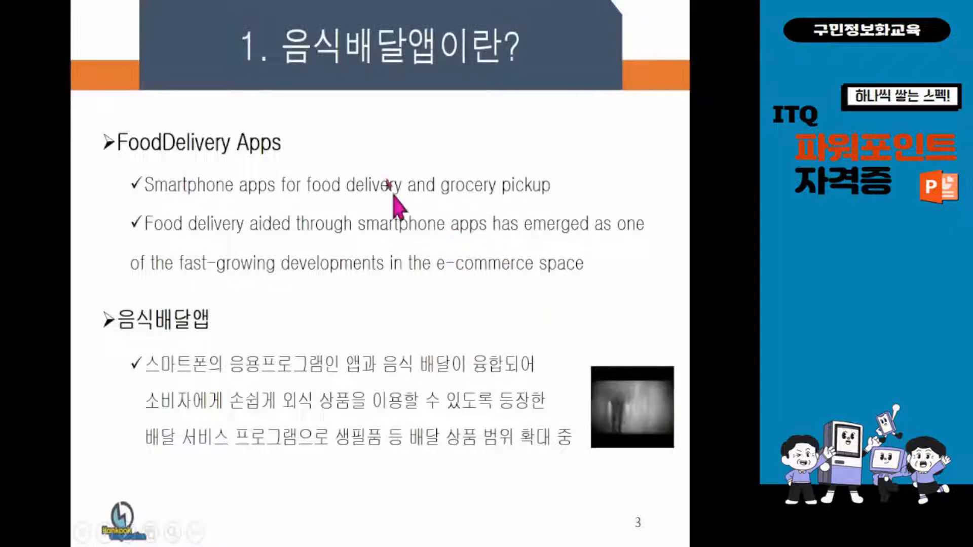
click(433, 176)
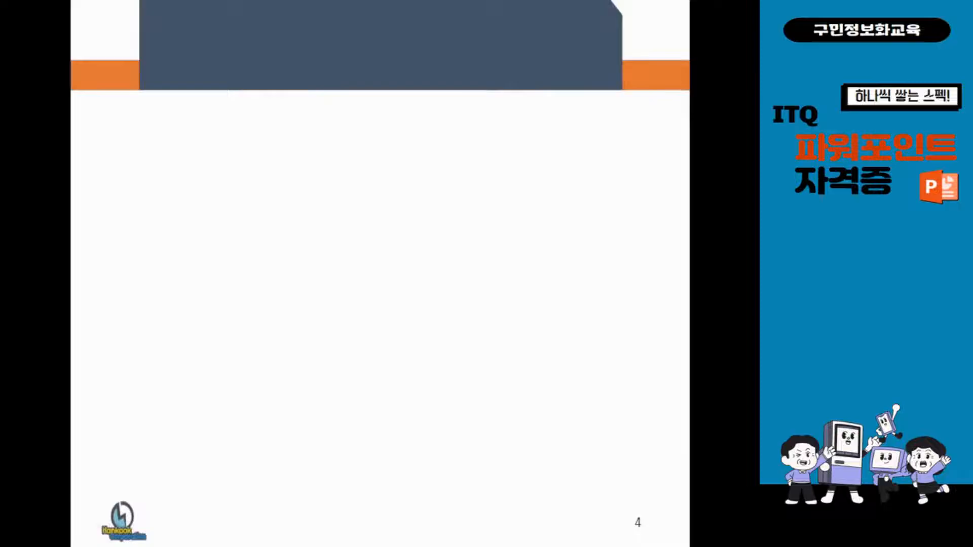
key(Escape)
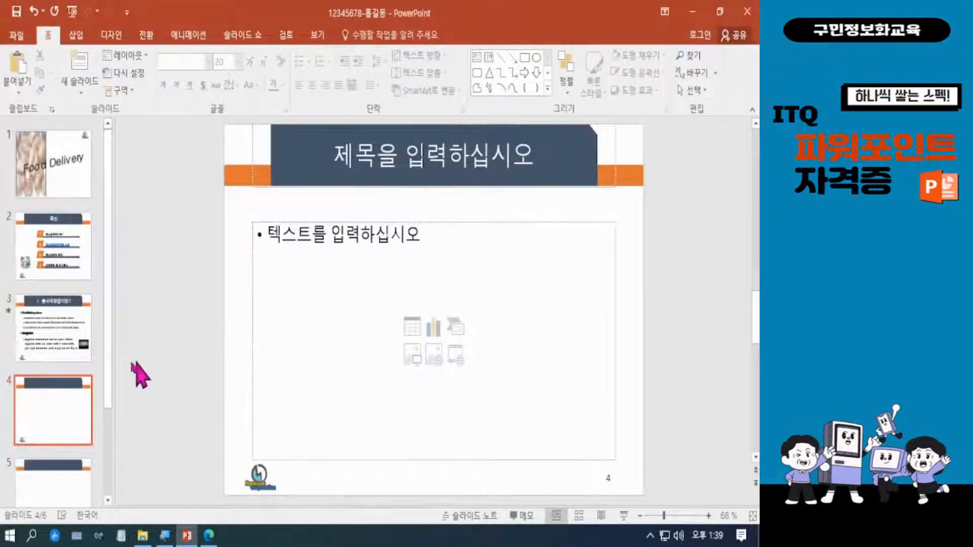
Select the video on slide 3 and show its playback options to check the start and loop settings
click(48, 330)
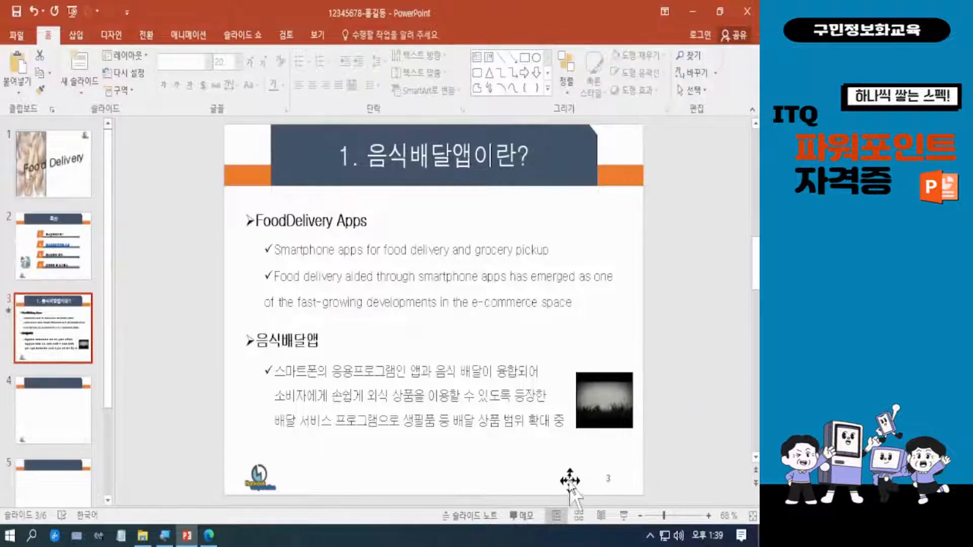
click(600, 416)
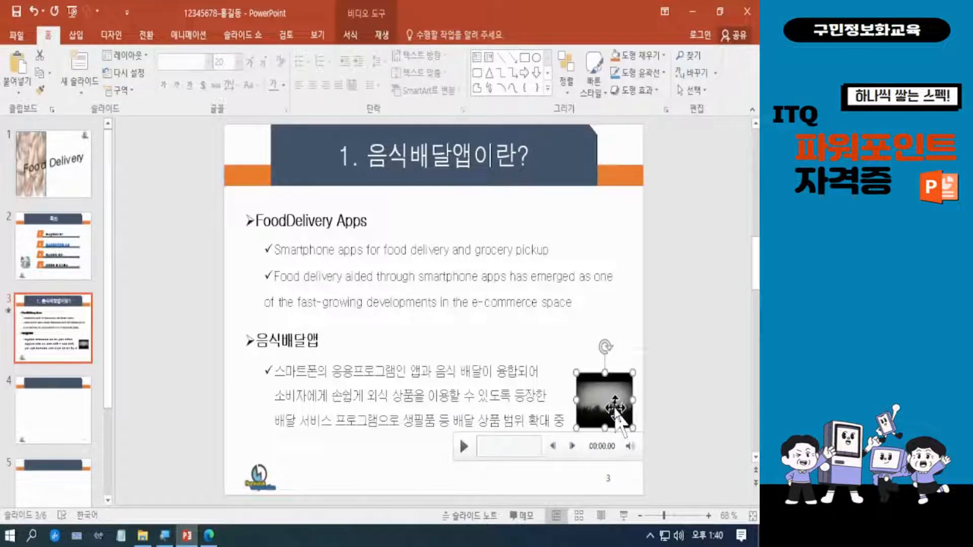
click(381, 35)
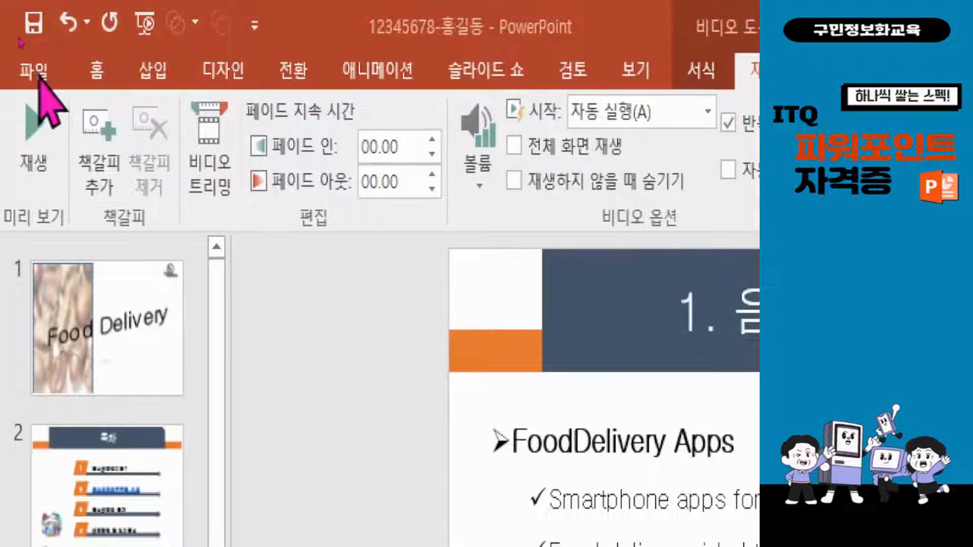
Open the examinee presentation dated 2022-03-08 from the ITQ folder in 문서
click(36, 71)
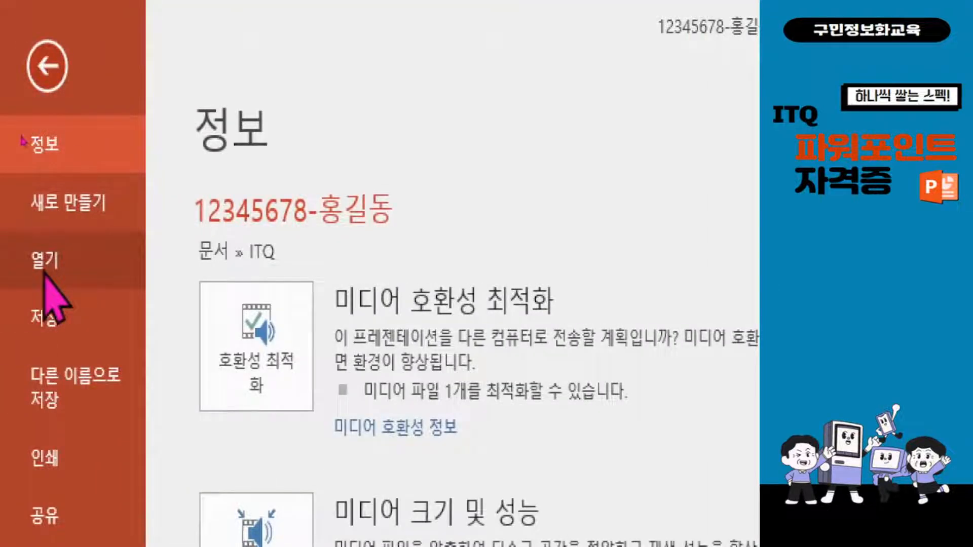
click(45, 263)
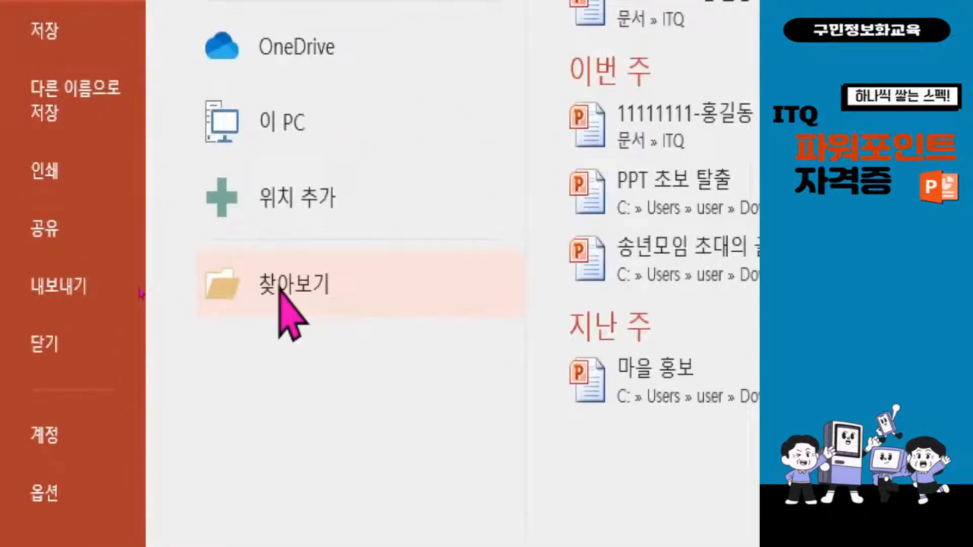
click(279, 293)
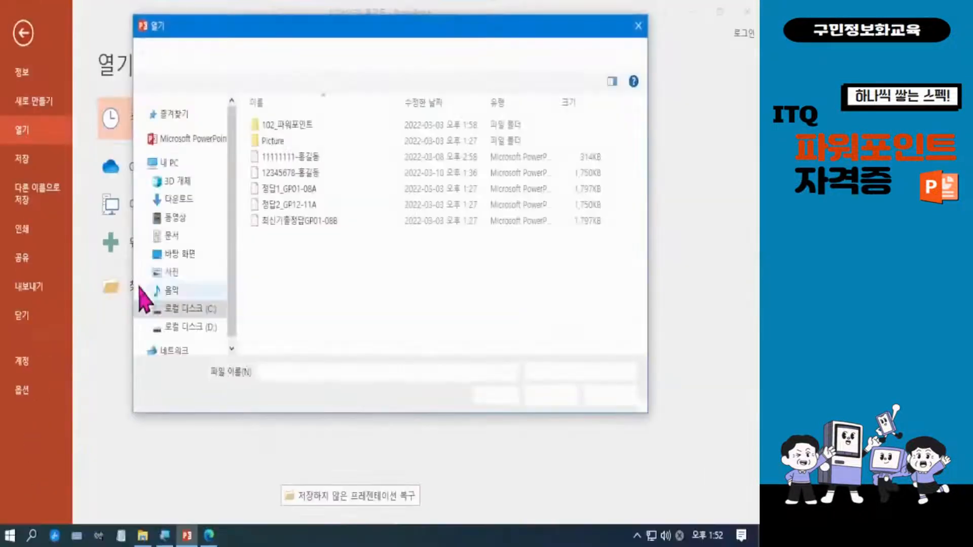
drag(328, 27, 339, 54)
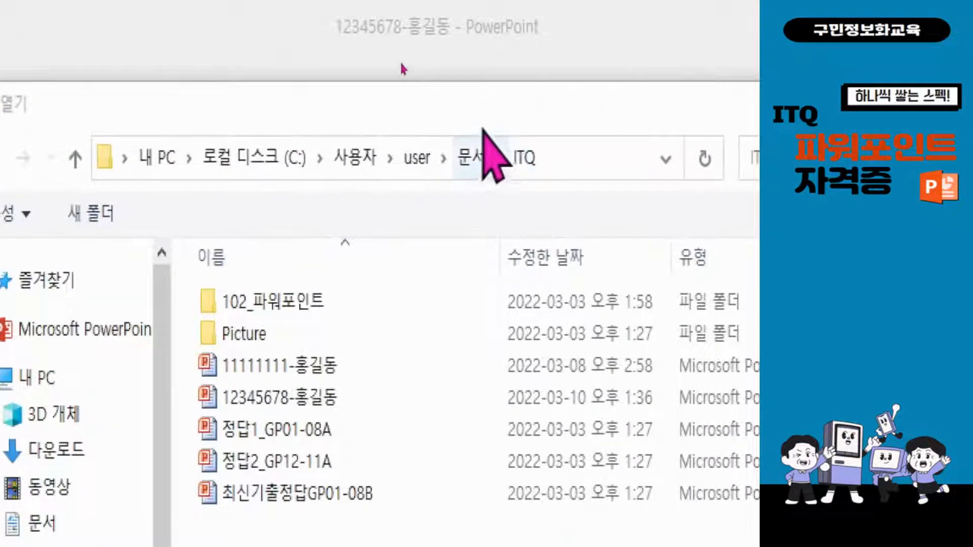
drag(355, 107, 362, 93)
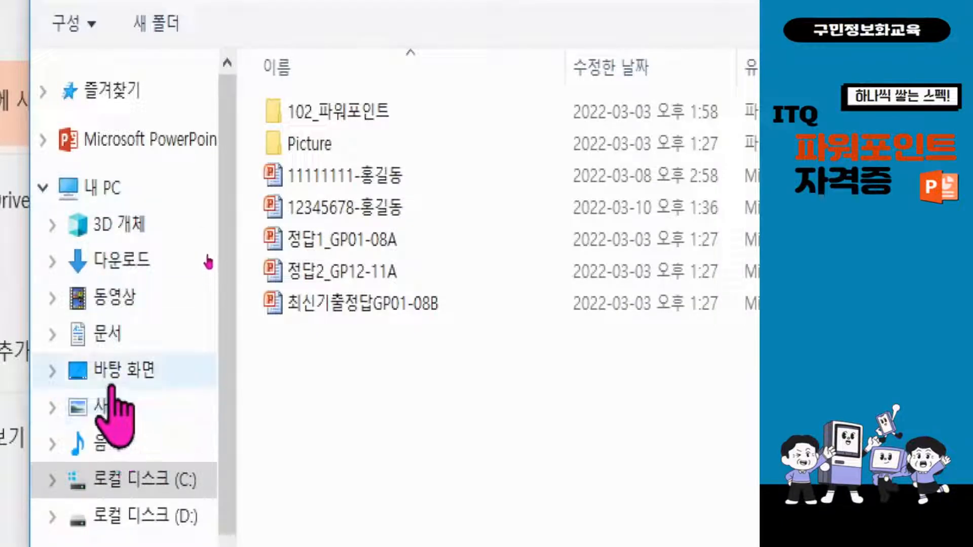
click(105, 339)
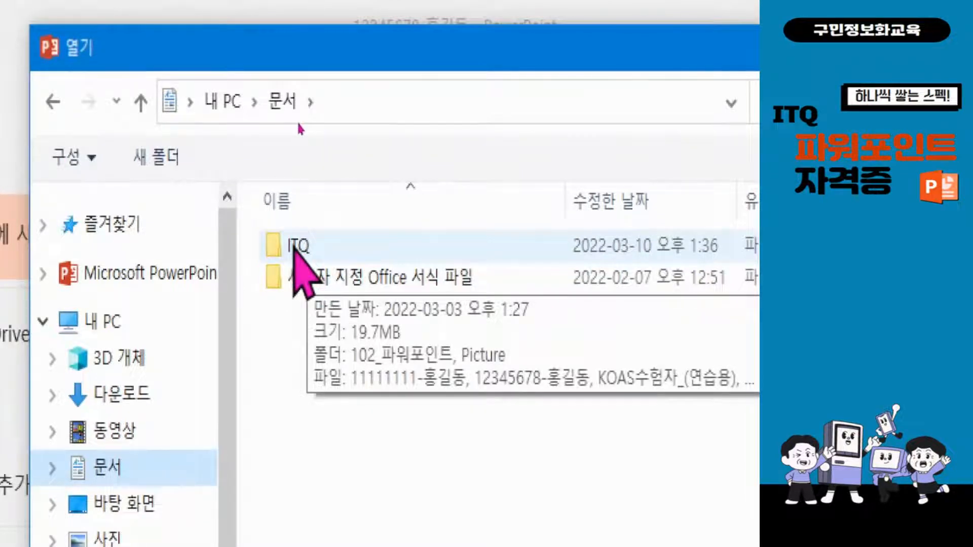
double_click(294, 246)
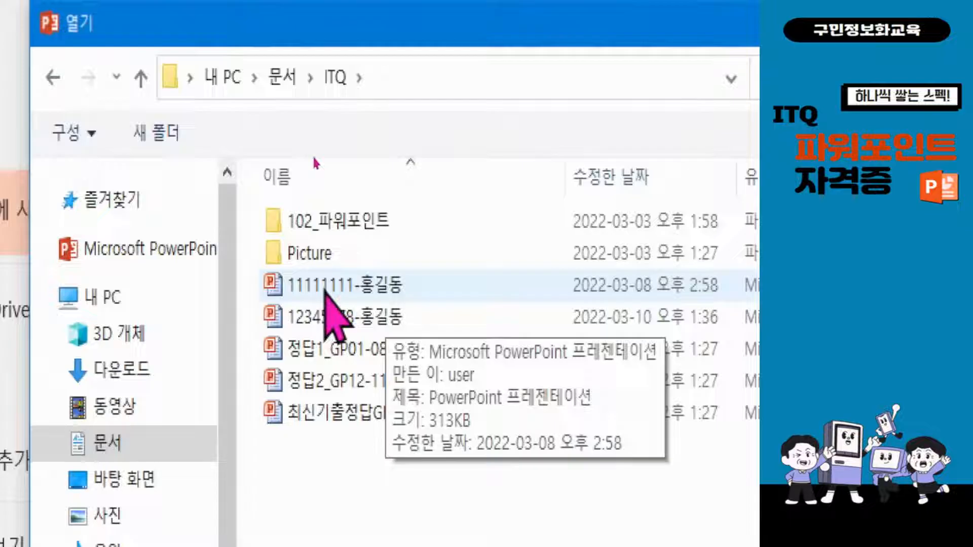
click(325, 285)
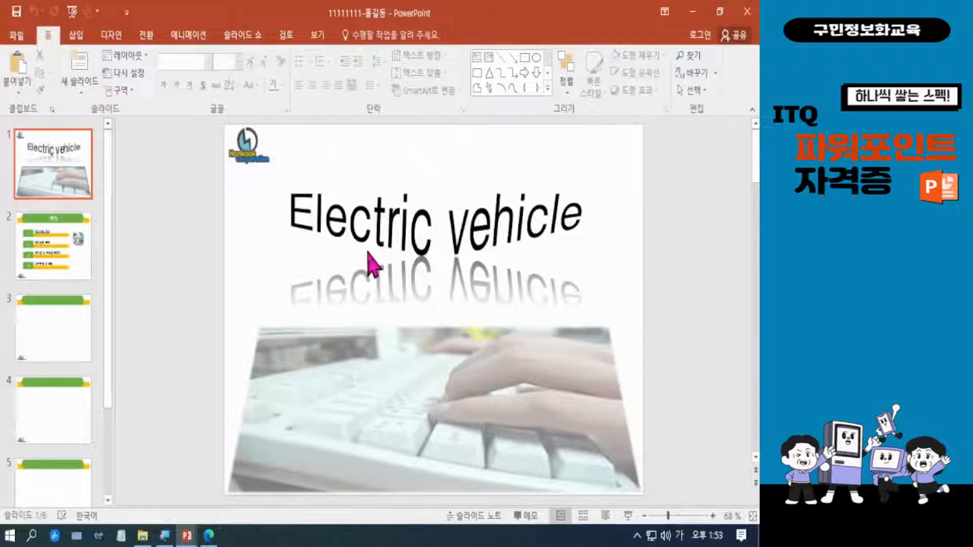
Look at the 목차 slide and enter "1. 전기차의 특징" as the title of slide 3
click(62, 257)
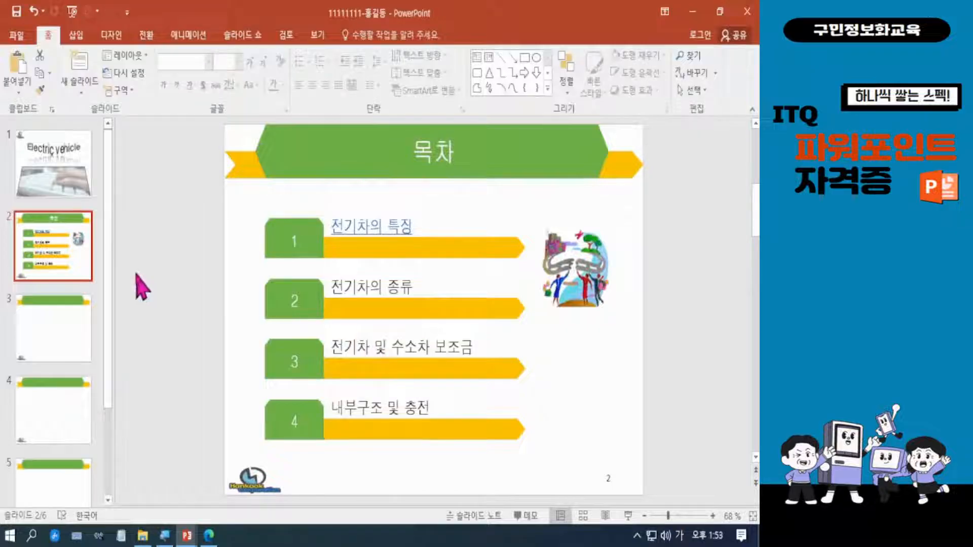
click(68, 354)
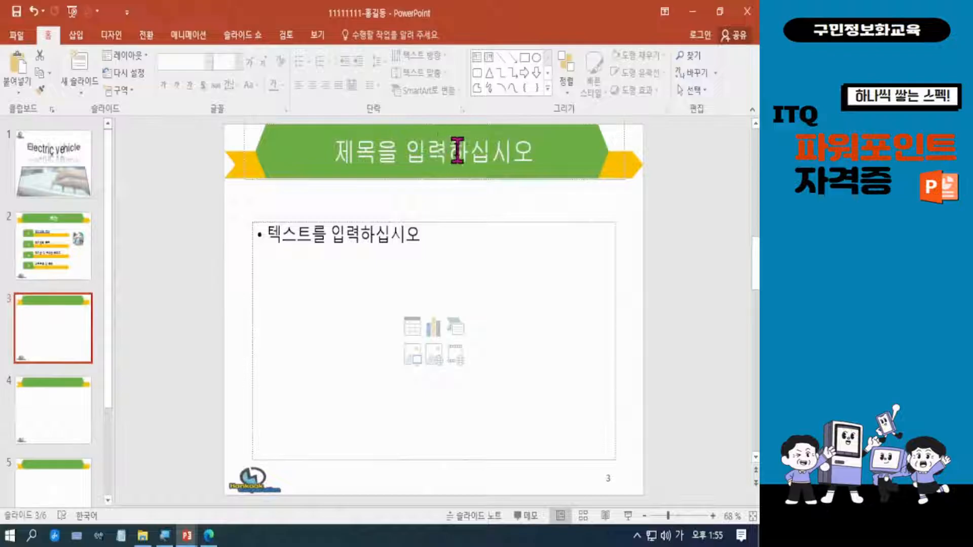
click(419, 157)
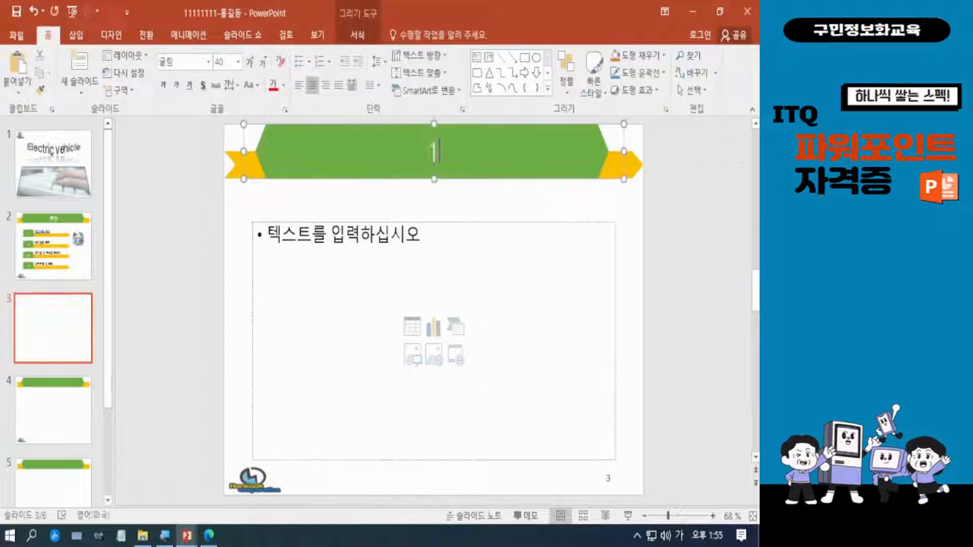
text(1.)
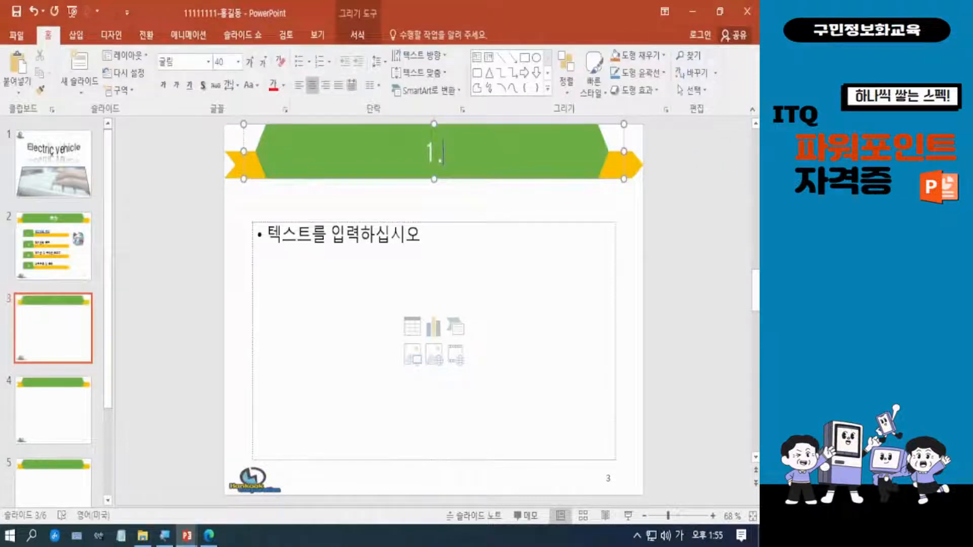
key(Hangul)
text(전기차)
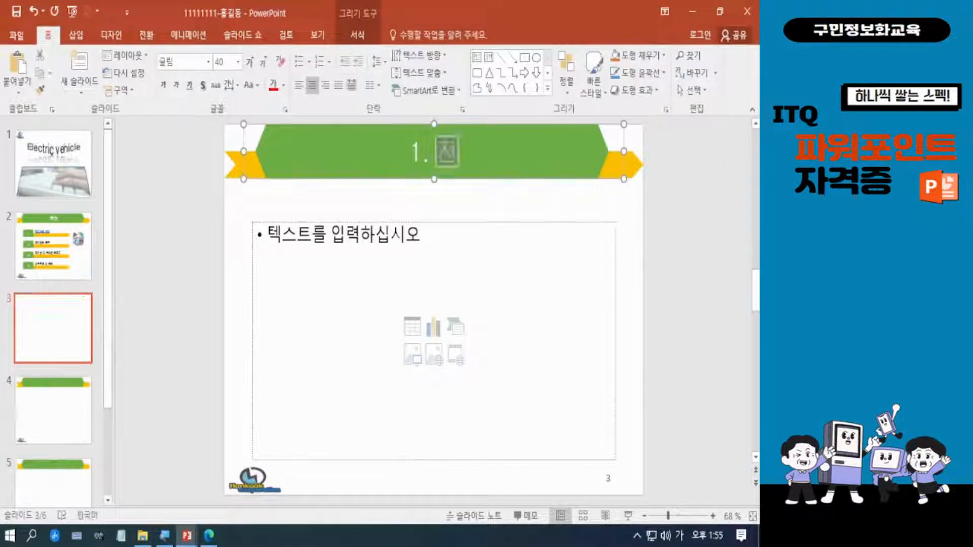
text(의 )
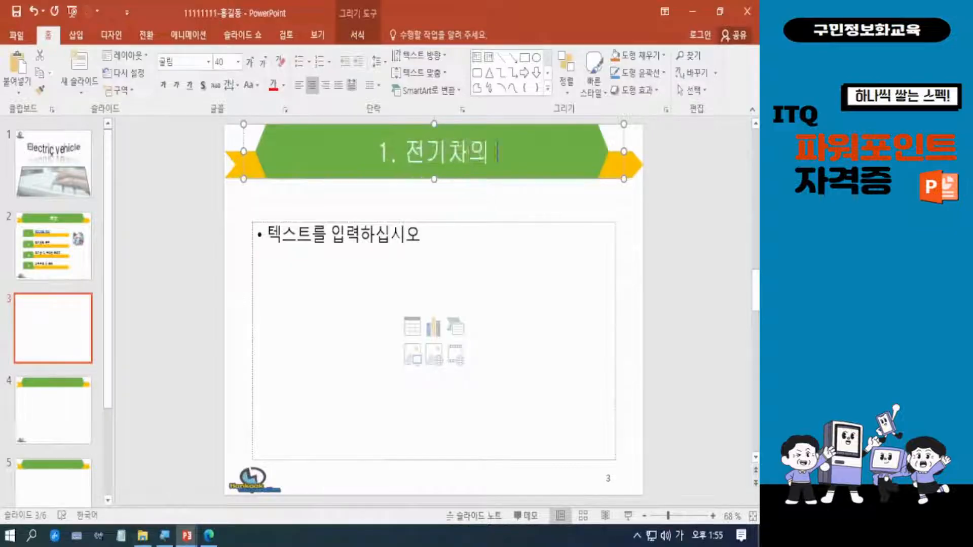
text(특징)
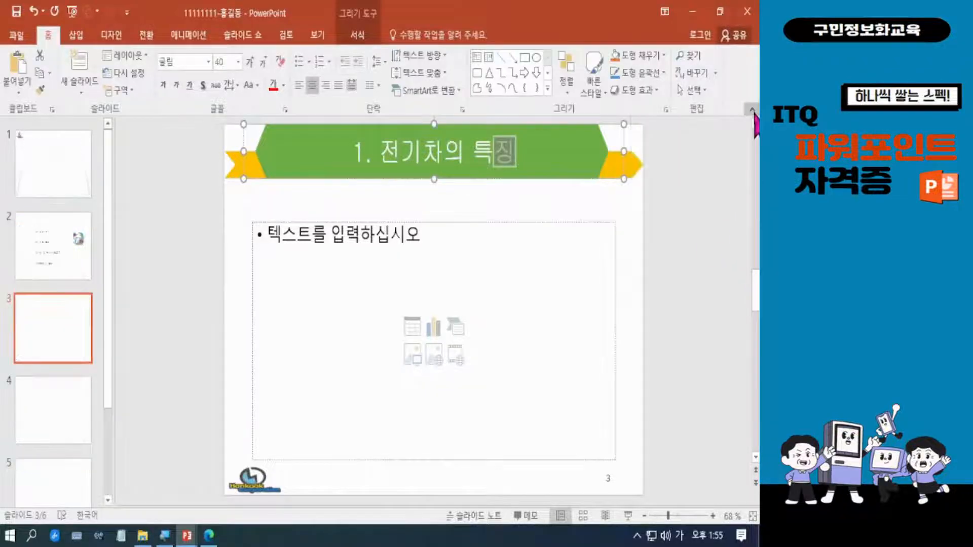
Collapse the ribbon and enlarge the slide view to 110%
click(751, 110)
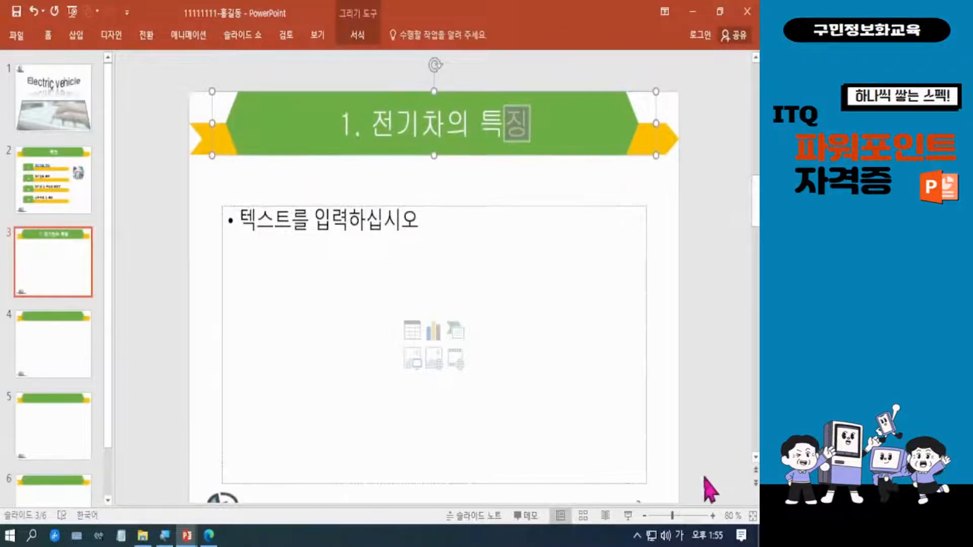
click(713, 516)
click(712, 515)
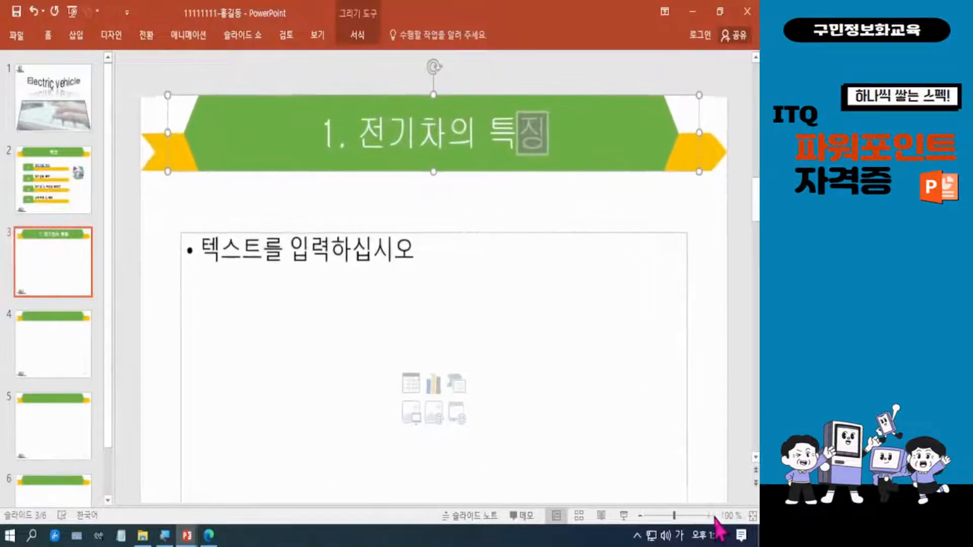
click(713, 516)
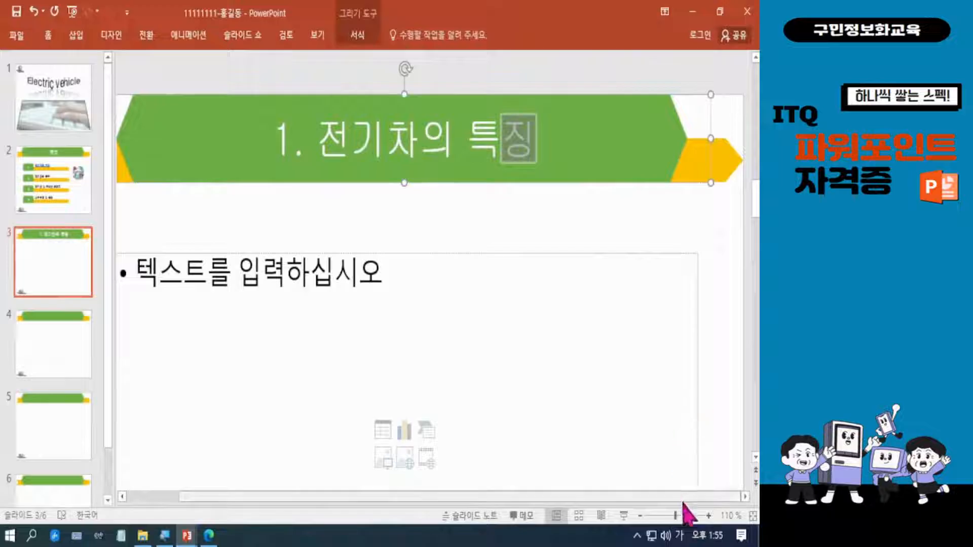
Place the text cursor in the empty body placeholder below the title of slide 3
drag(668, 498, 641, 498)
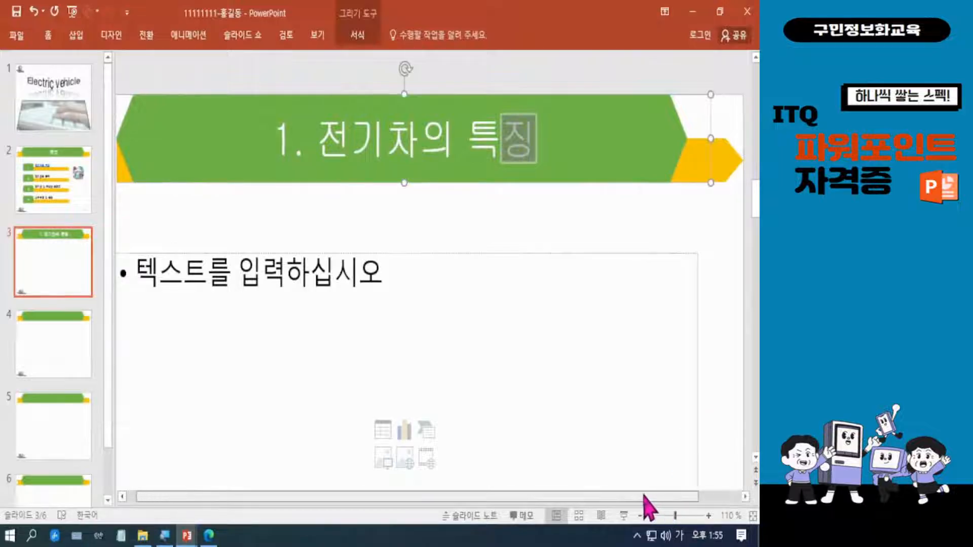
click(747, 498)
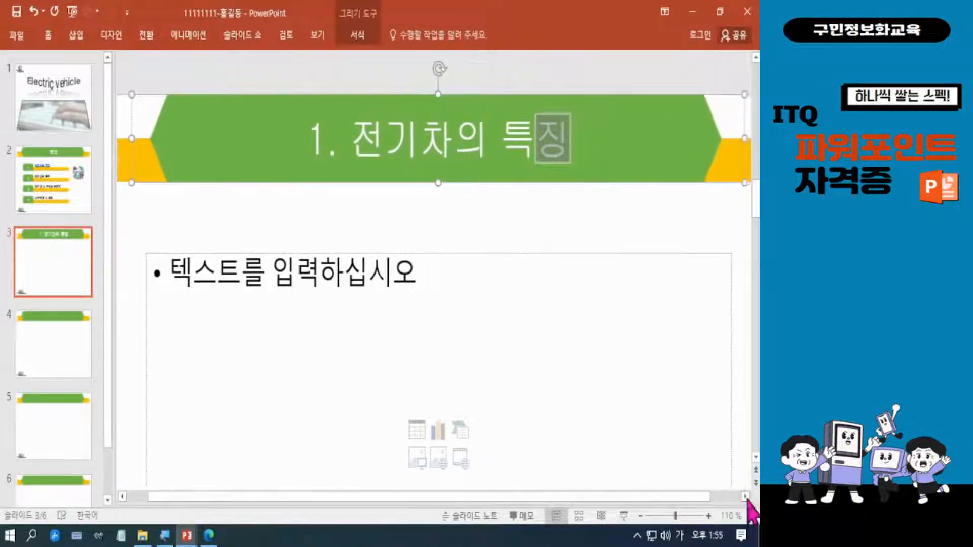
click(746, 498)
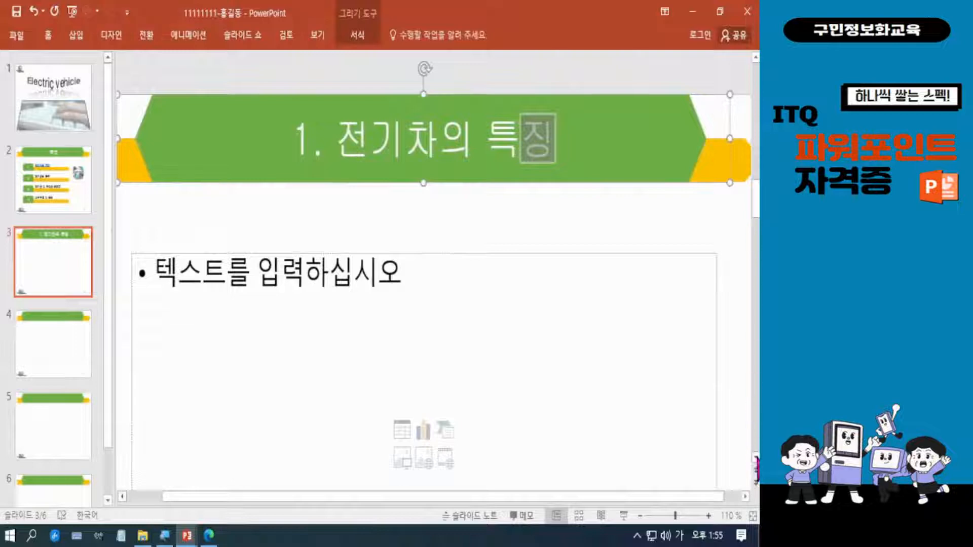
click(756, 458)
click(756, 457)
click(756, 458)
click(756, 458)
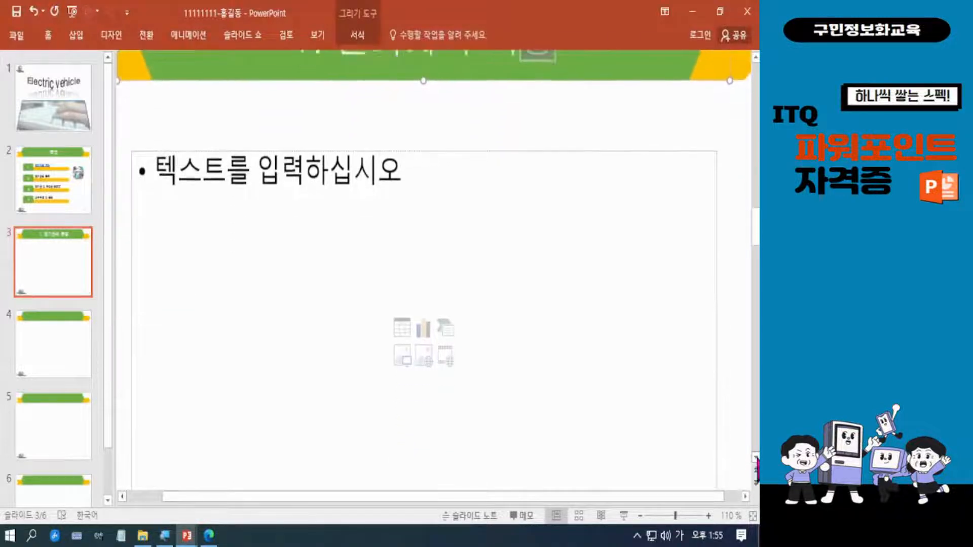
click(755, 458)
click(756, 457)
click(756, 457)
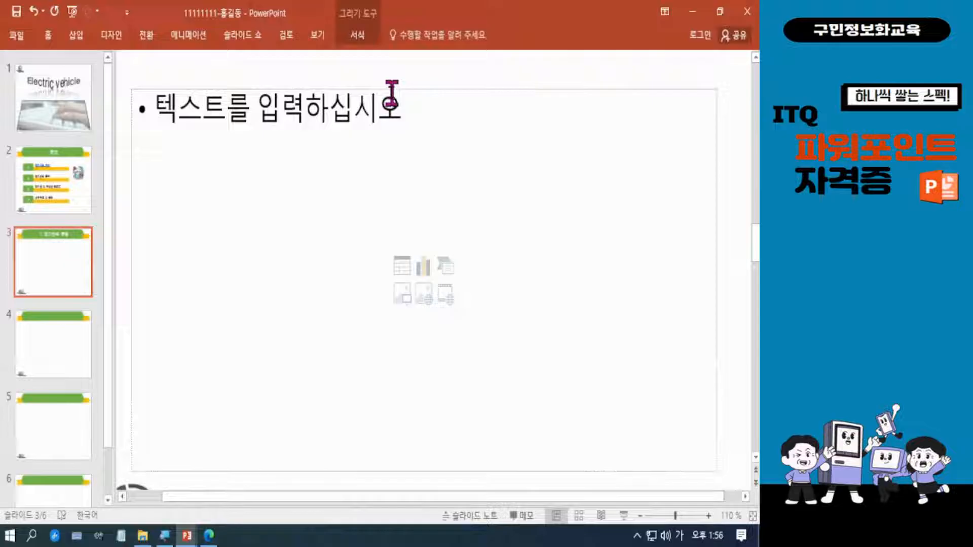
click(280, 109)
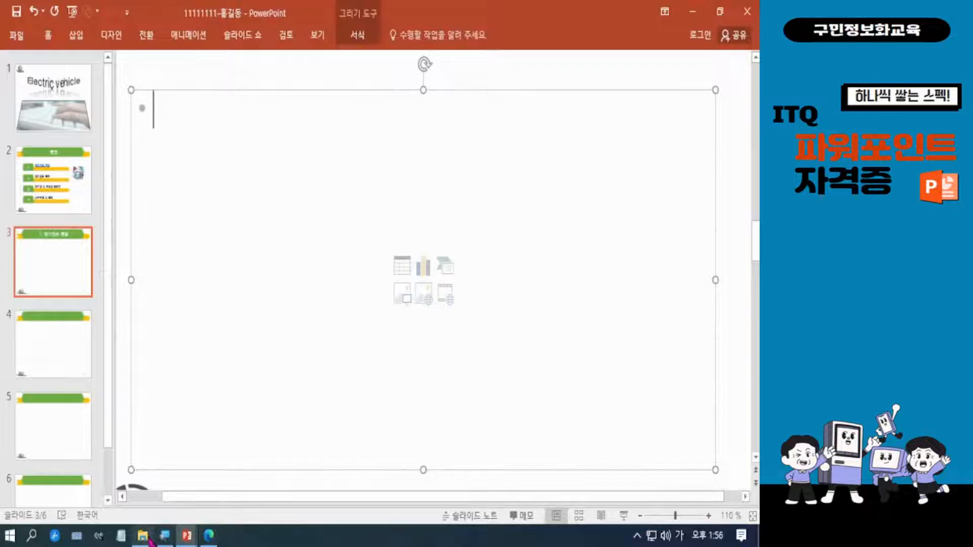
Switch to the ITQ folder in File Explorer and open the exam question PDF 문제2_GP12-11A
mouse_move(148, 541)
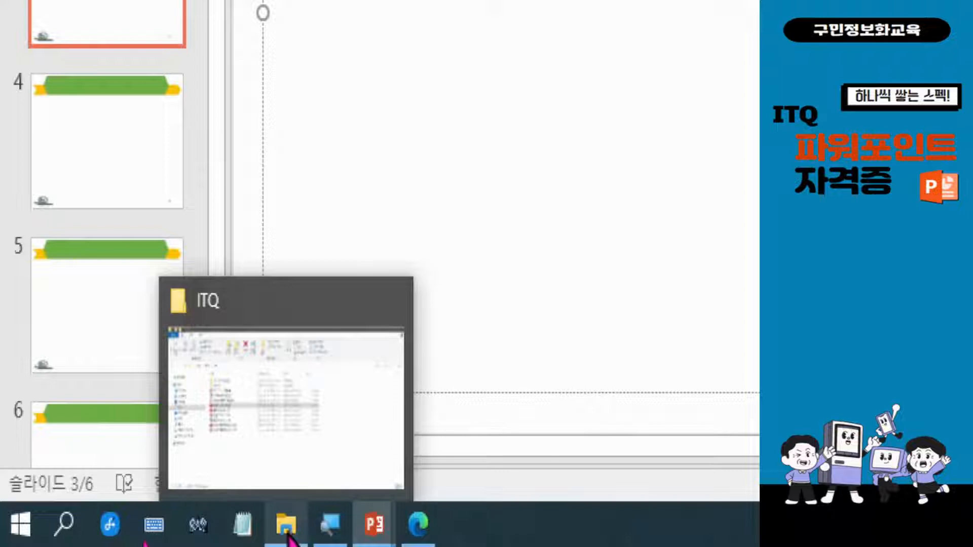
click(290, 532)
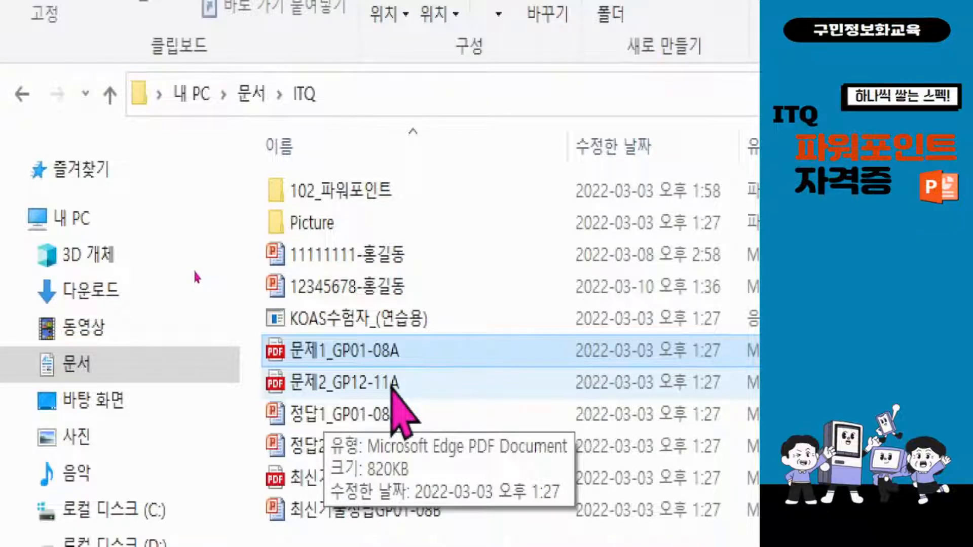
click(393, 386)
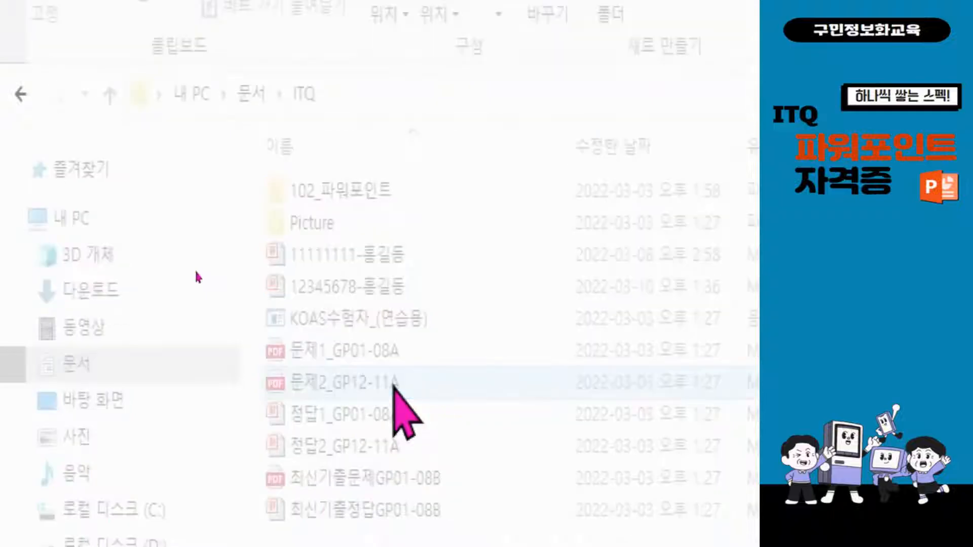
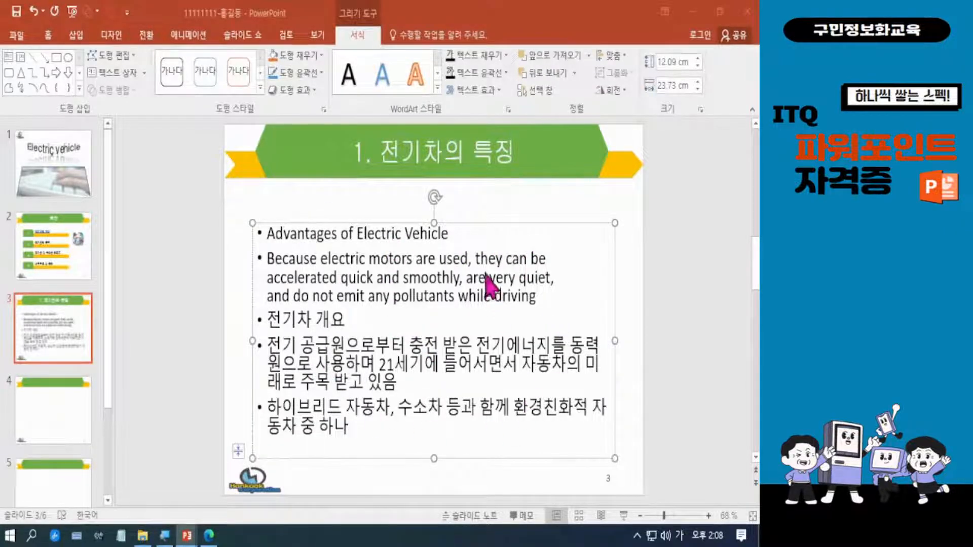
Select the whole body text box on slide 3 and set its font to 굴림 at size 24
click(498, 223)
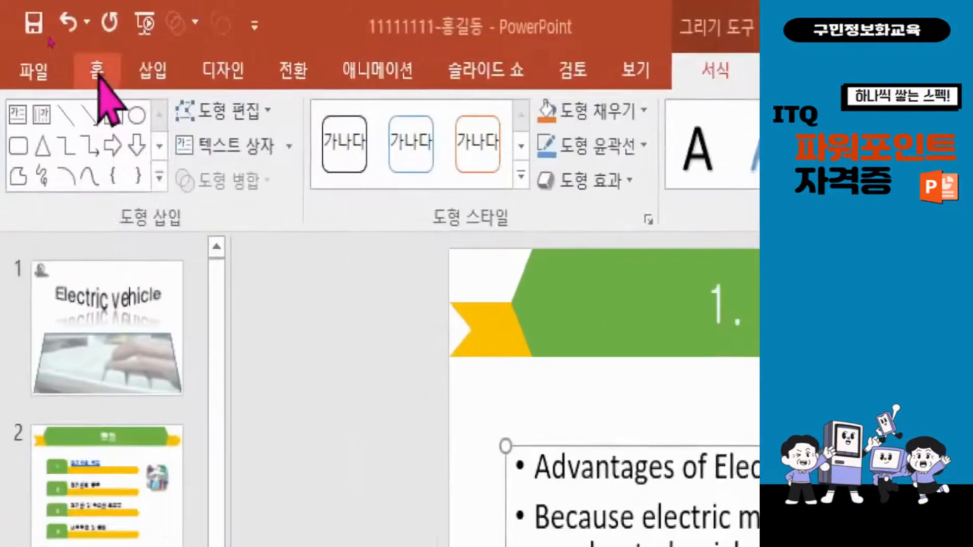
click(99, 68)
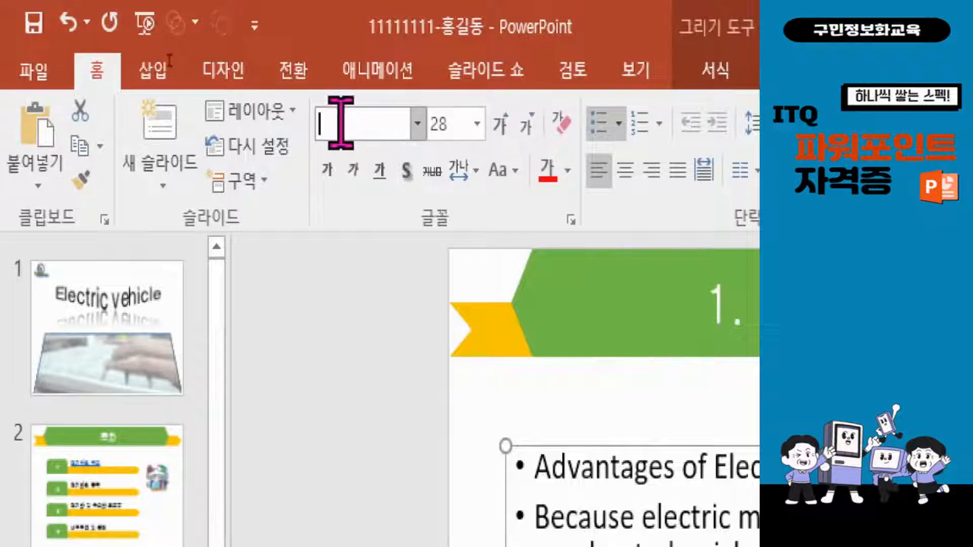
text(ㄱ리)
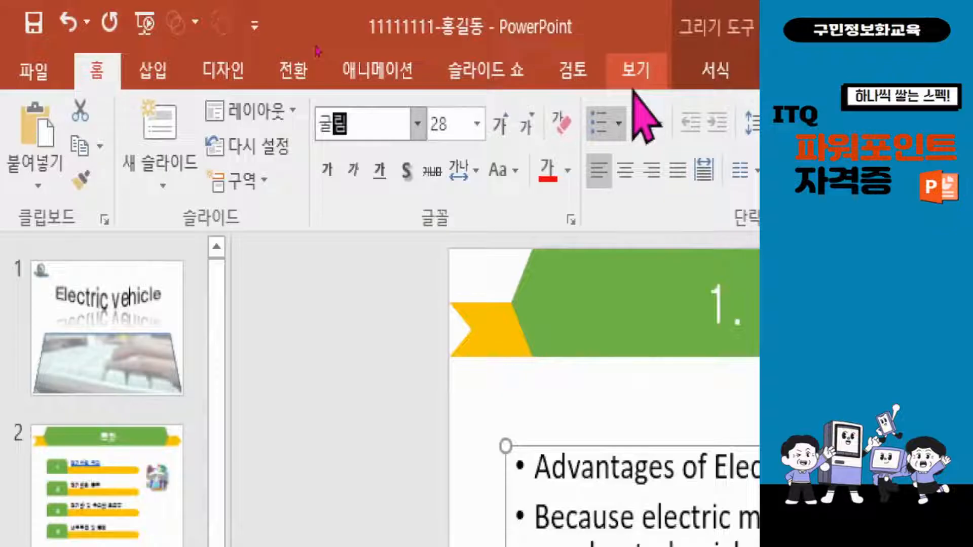
key(Return)
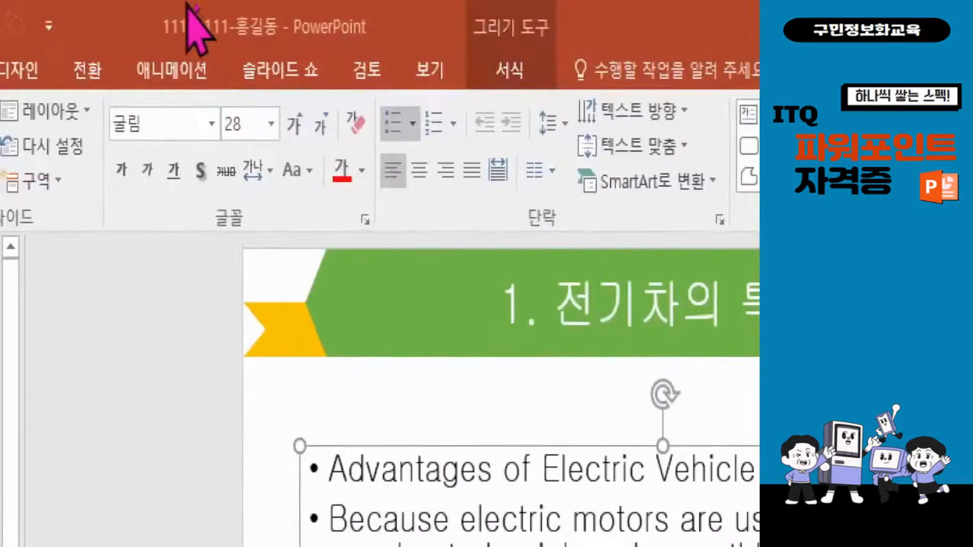
click(273, 124)
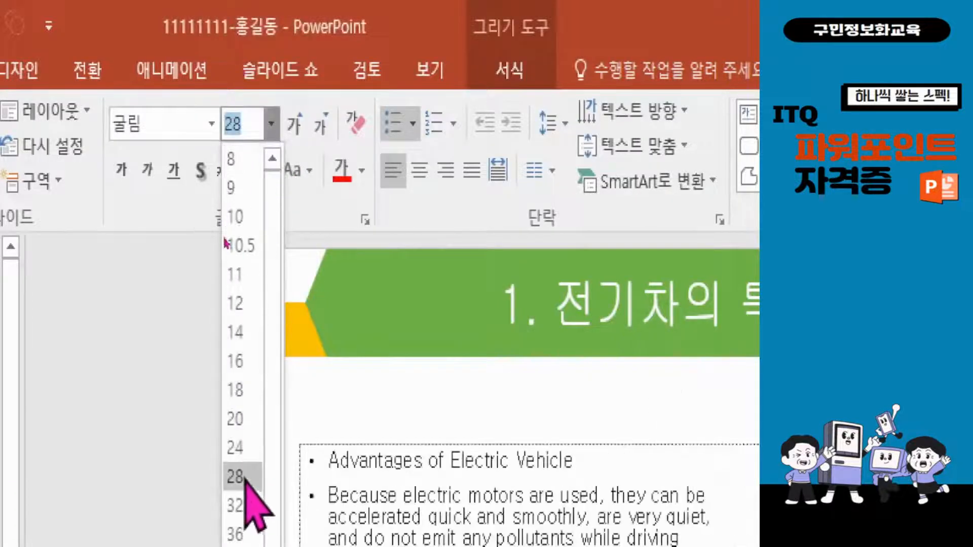
click(237, 455)
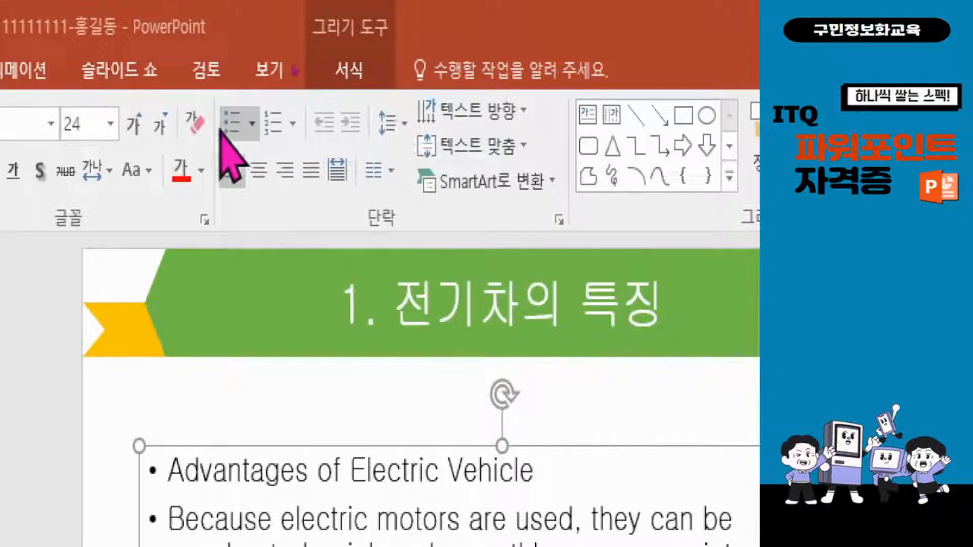
Set the line spacing of the body text box on slide 3 to 1.5
click(397, 128)
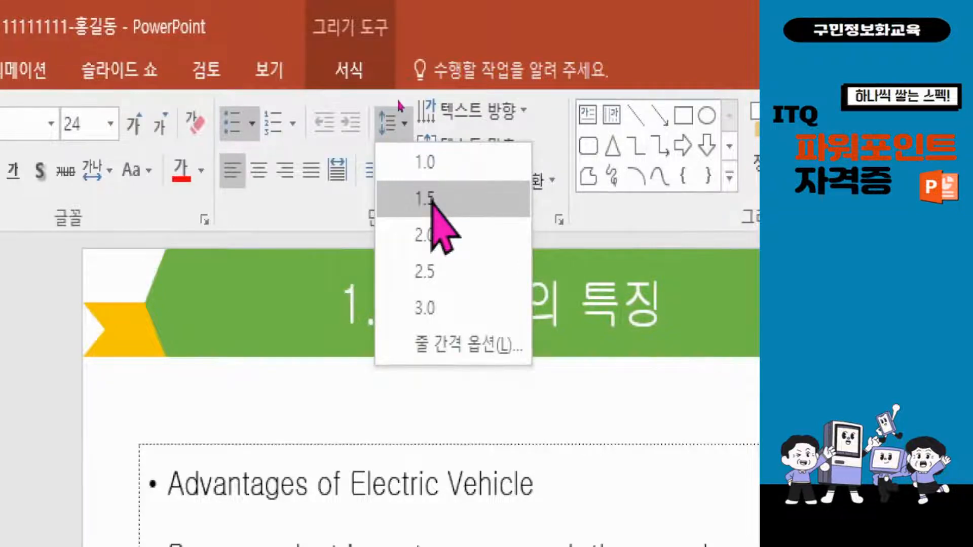
click(431, 200)
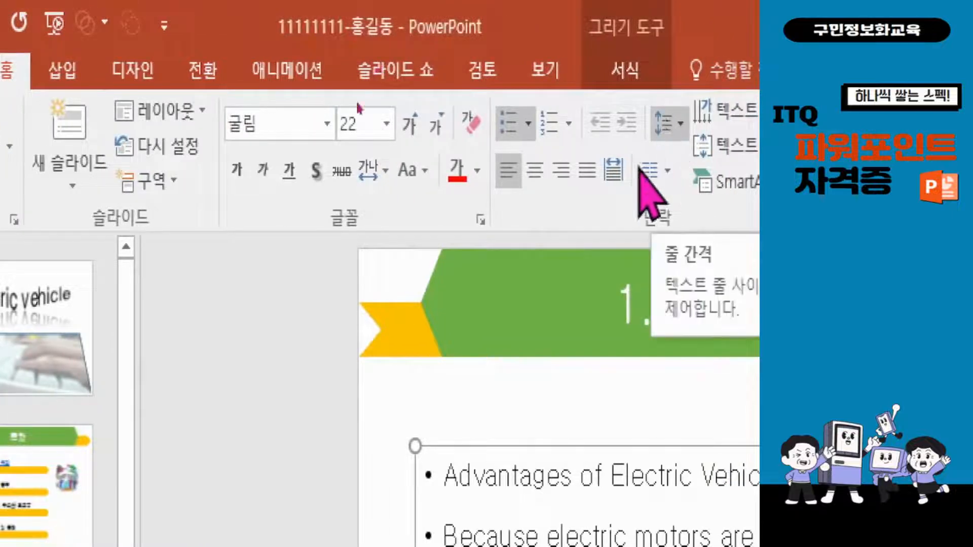
click(668, 95)
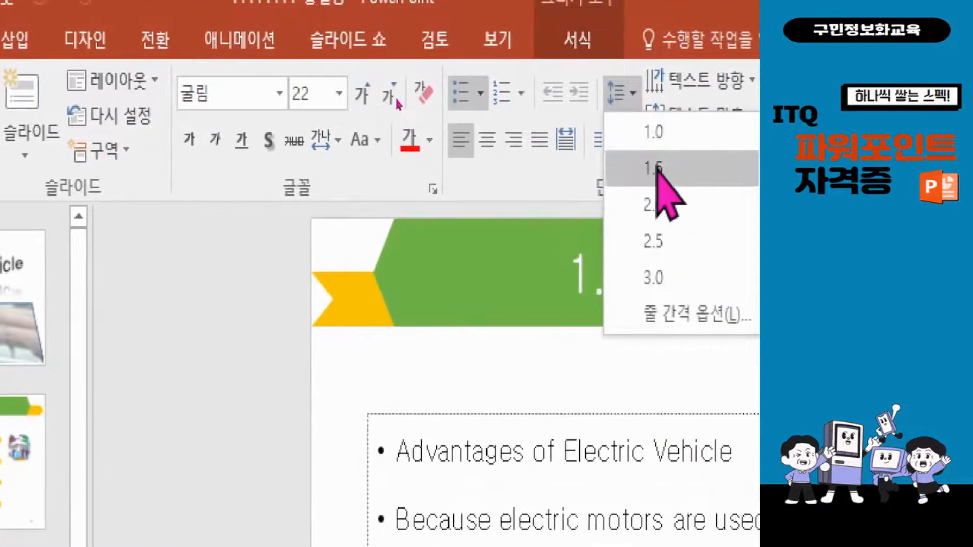
click(658, 165)
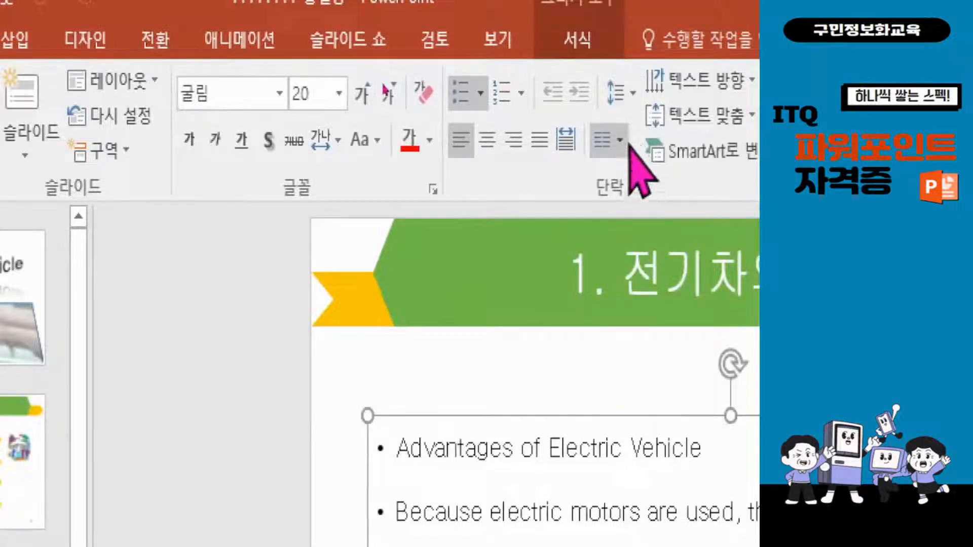
click(625, 89)
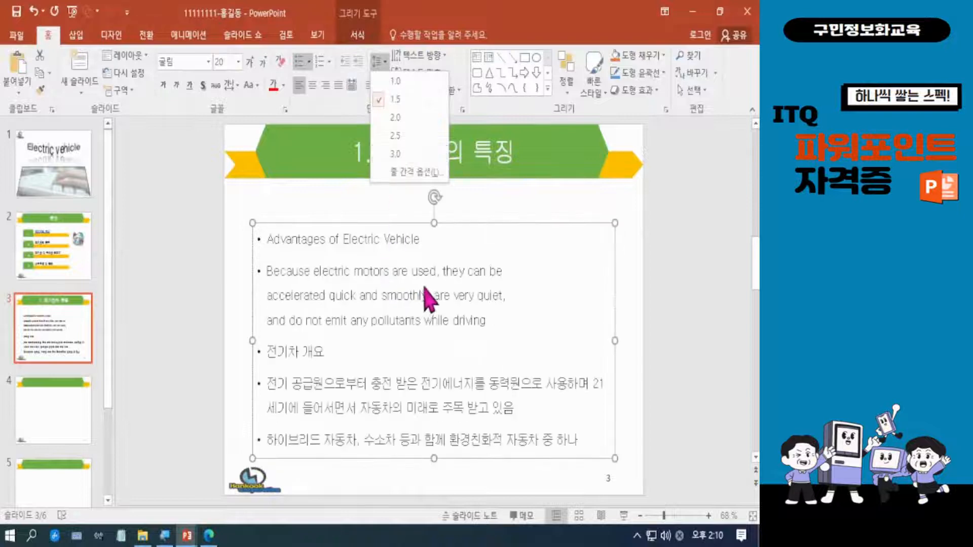
click(382, 65)
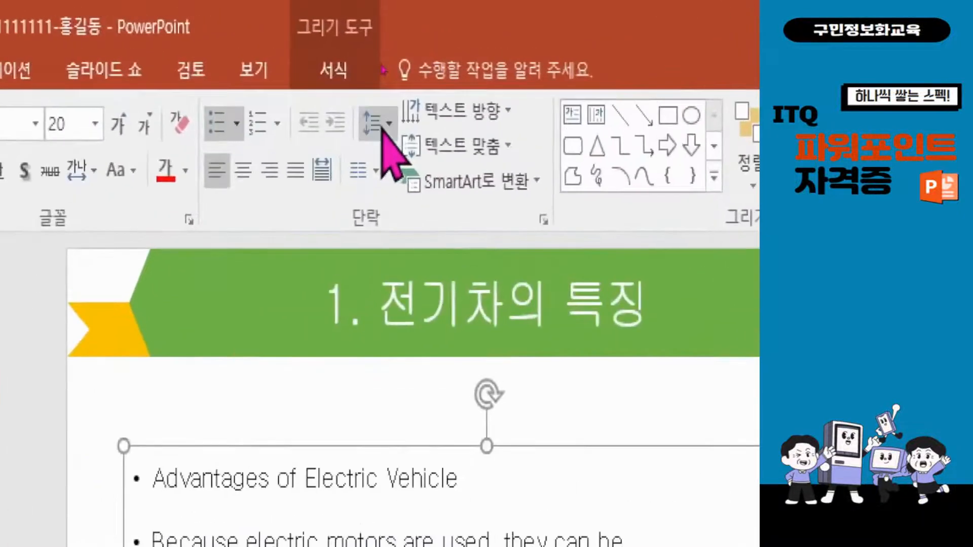
click(377, 100)
click(406, 204)
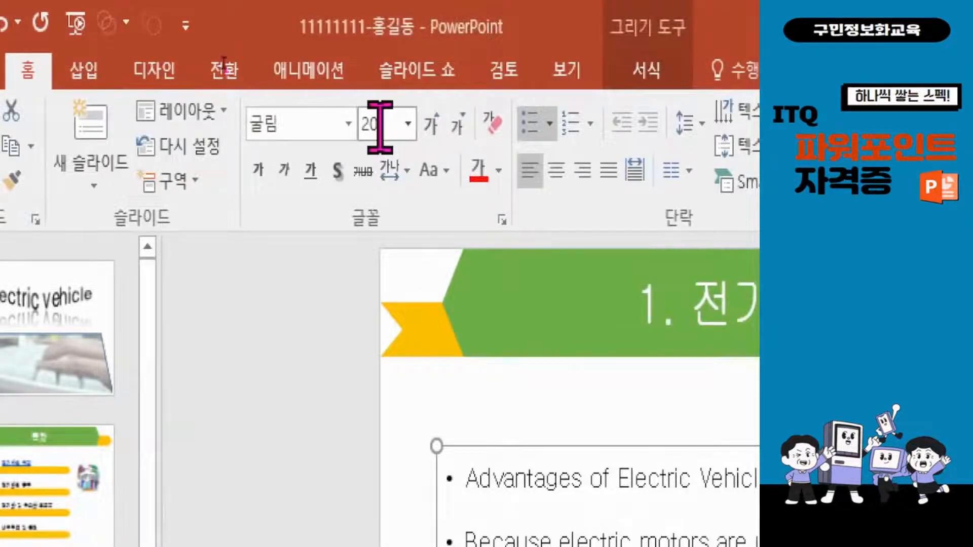
Set the body text size to 24 again and open the line spacing choices
click(398, 130)
text(24)
key(Return)
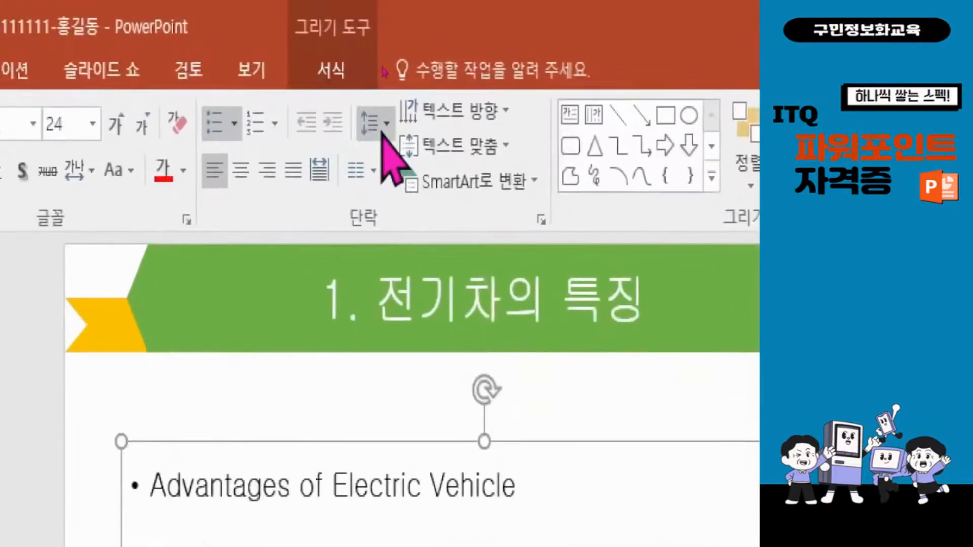
click(384, 127)
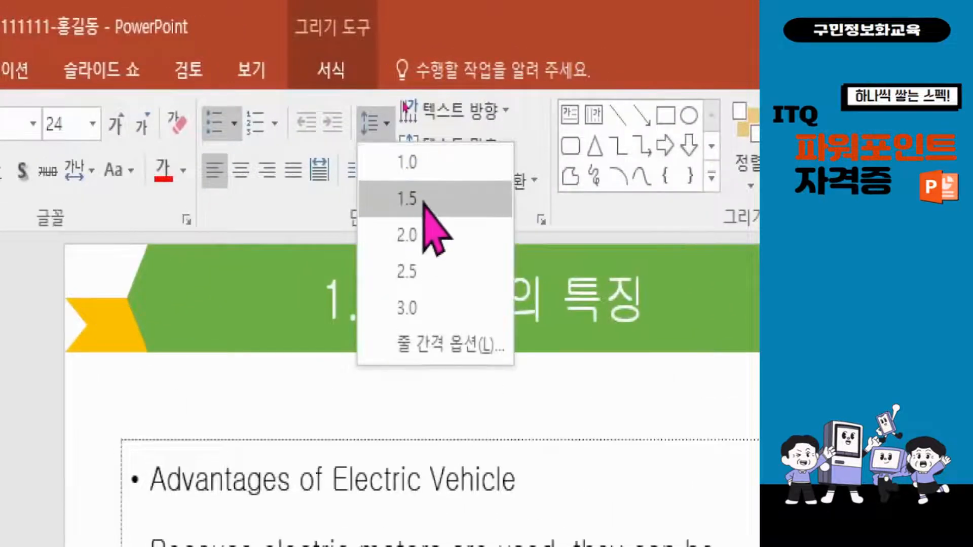
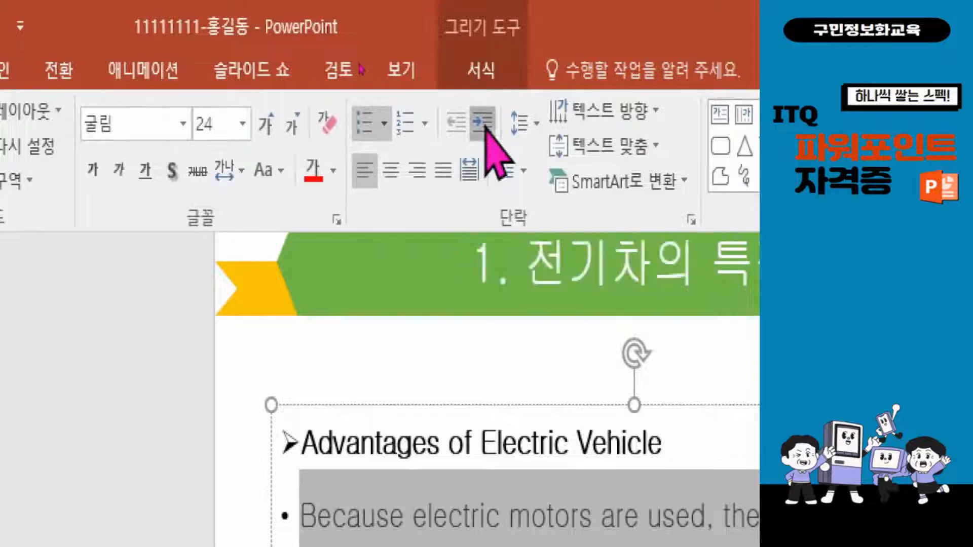
click(484, 125)
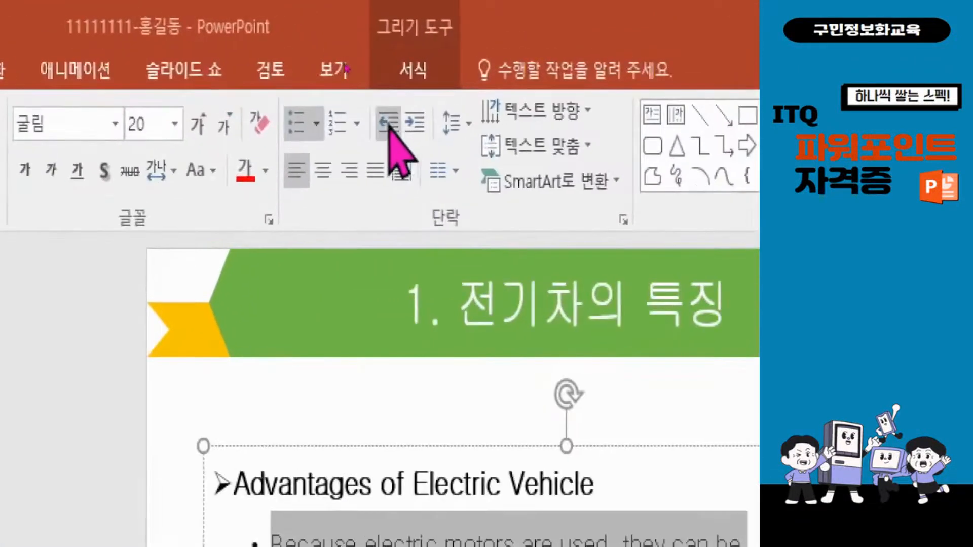
click(389, 133)
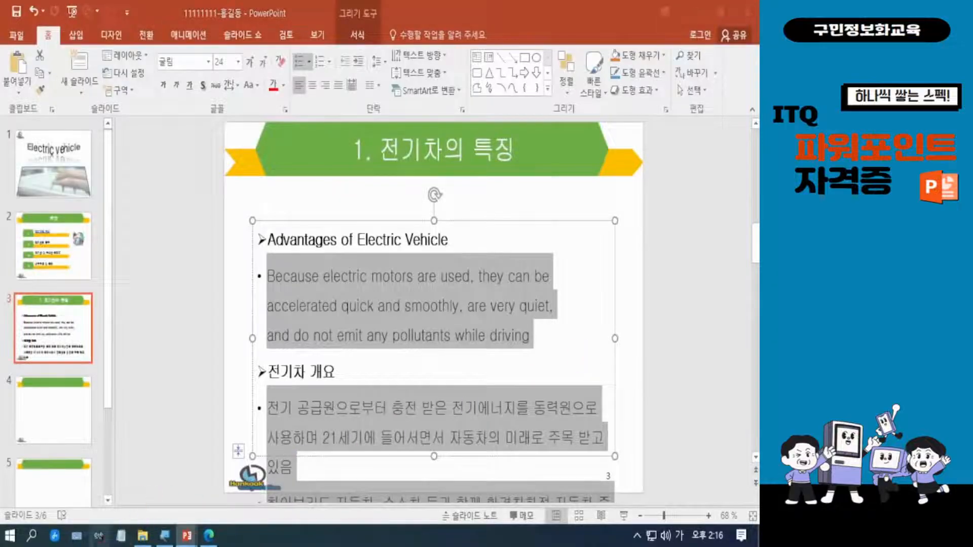
click(98, 536)
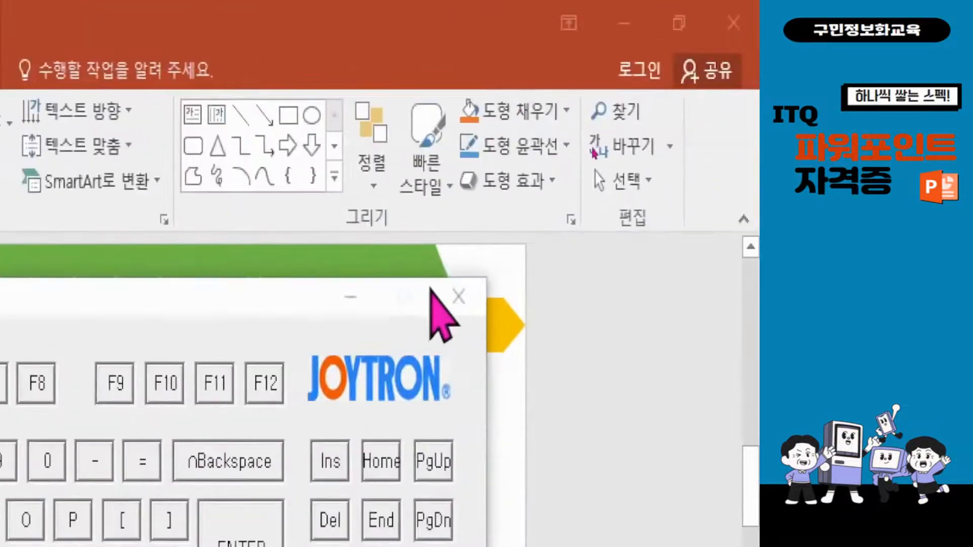
click(556, 149)
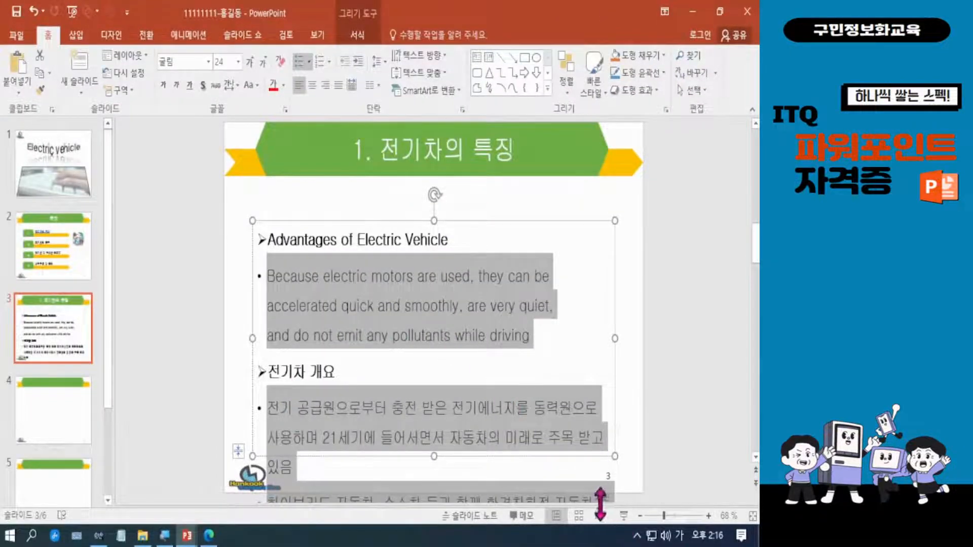
key(Tab)
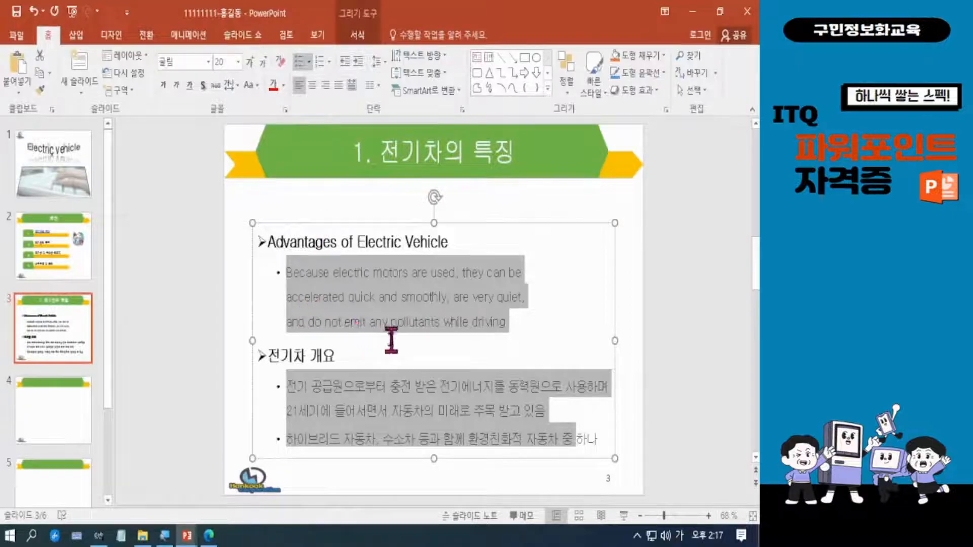
key(ctrl+shift+period)
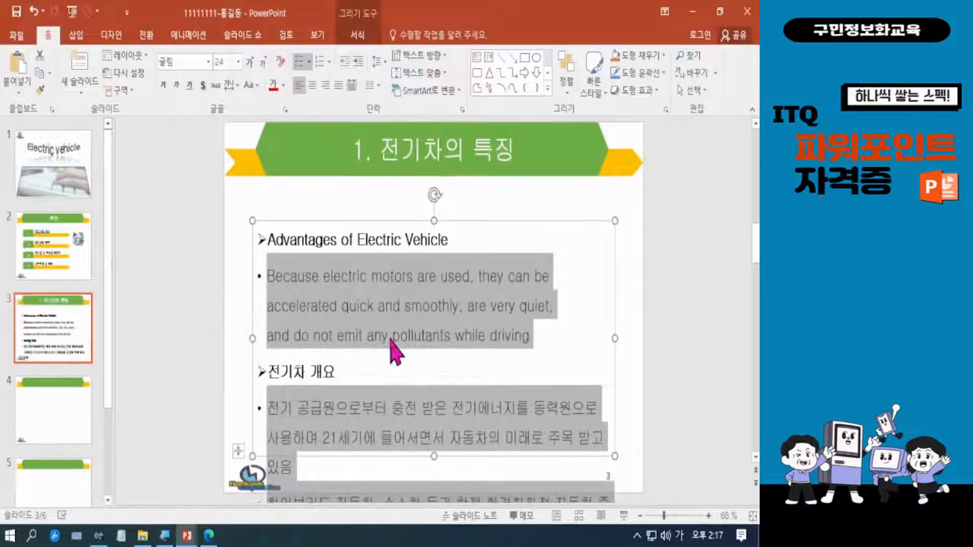
key(ctrl+z)
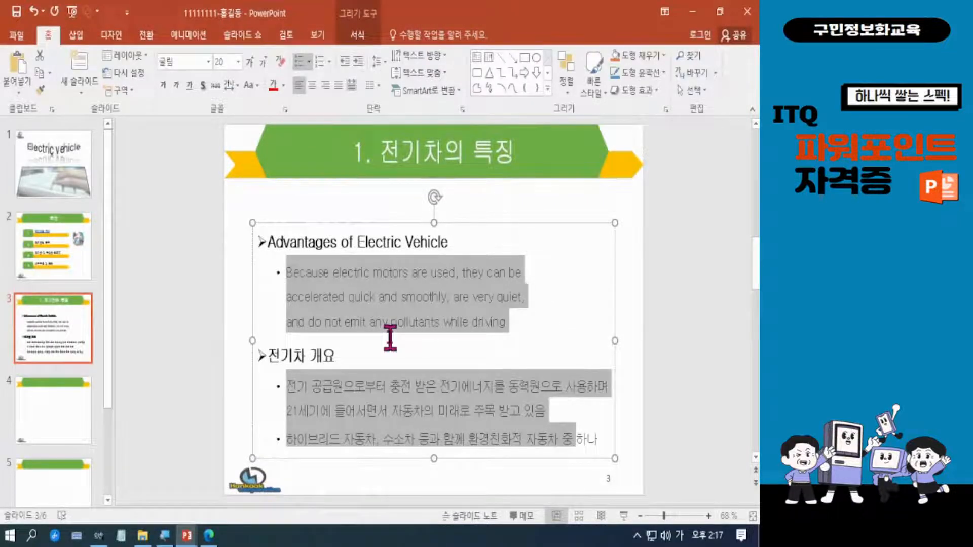
key(ctrl+y)
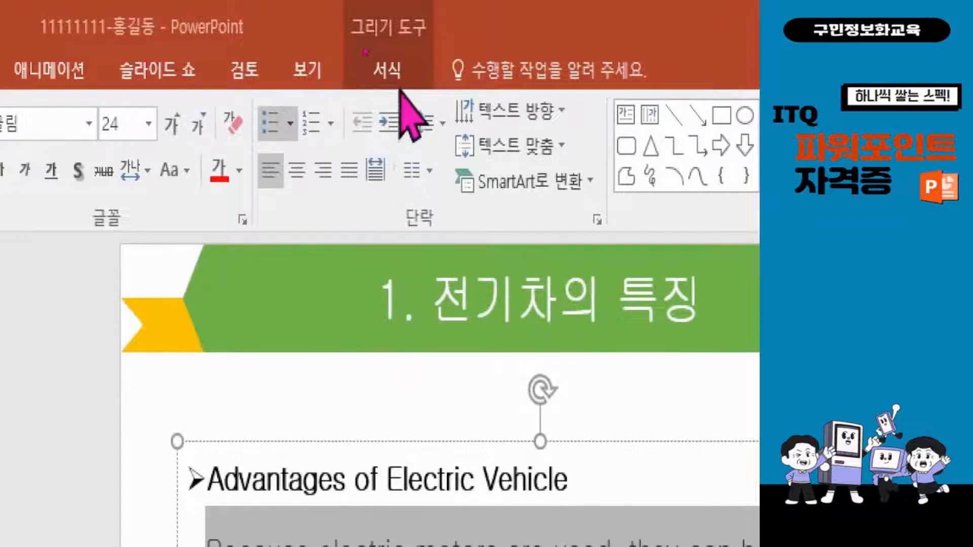
Indent the selected paragraphs beneath the two headings by one list level and give them filled diamond bullets
click(388, 124)
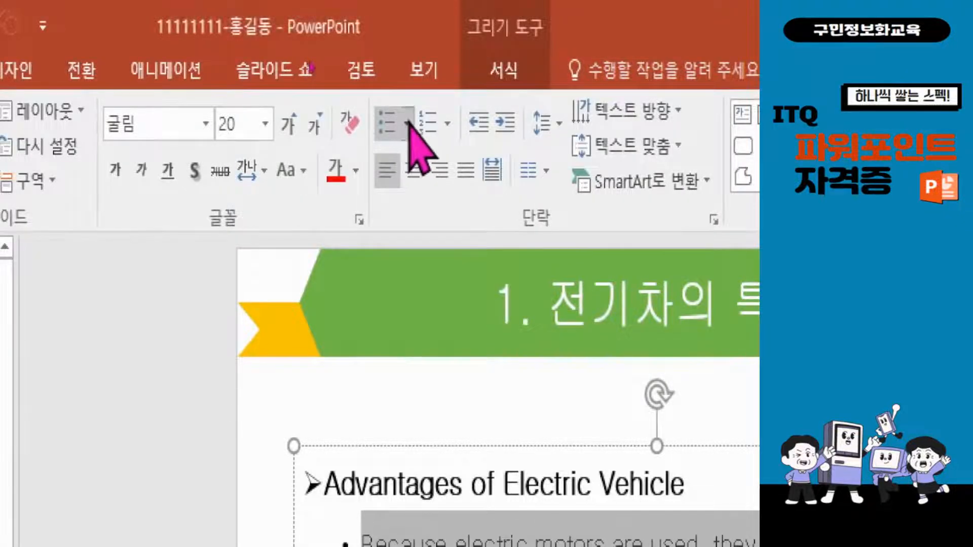
click(408, 124)
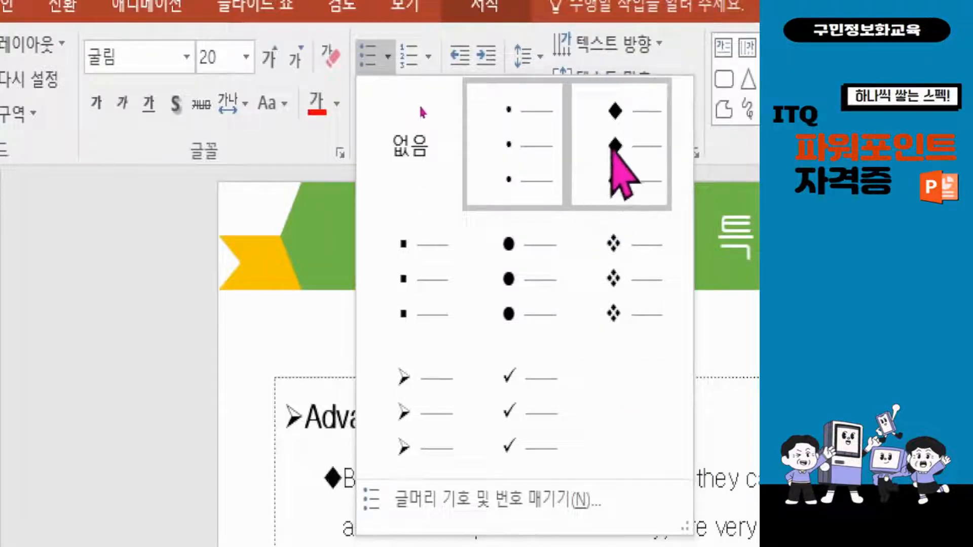
click(619, 149)
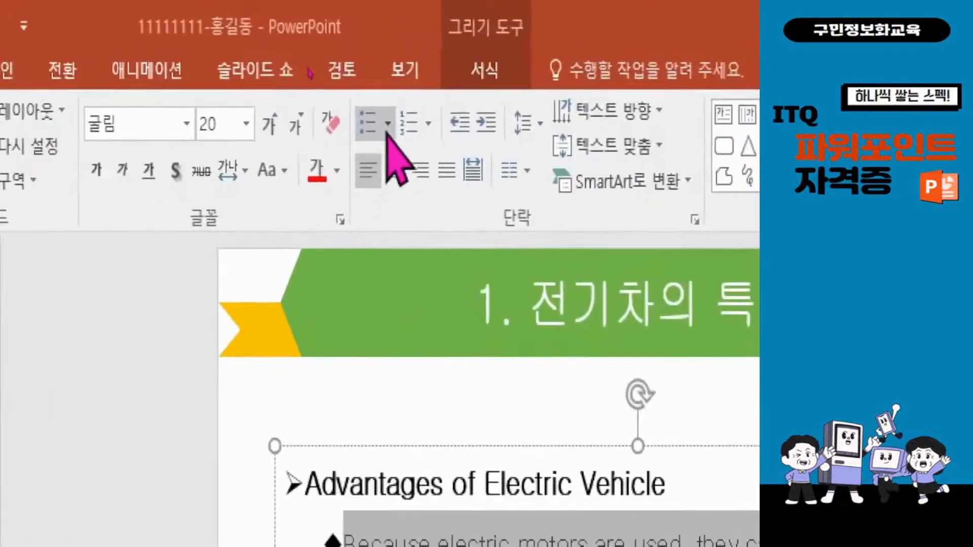
click(389, 121)
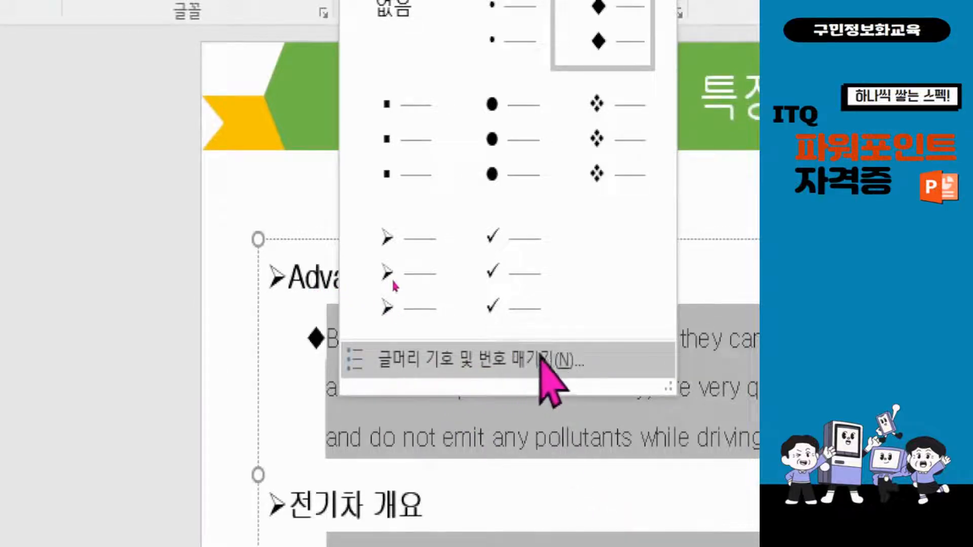
click(533, 357)
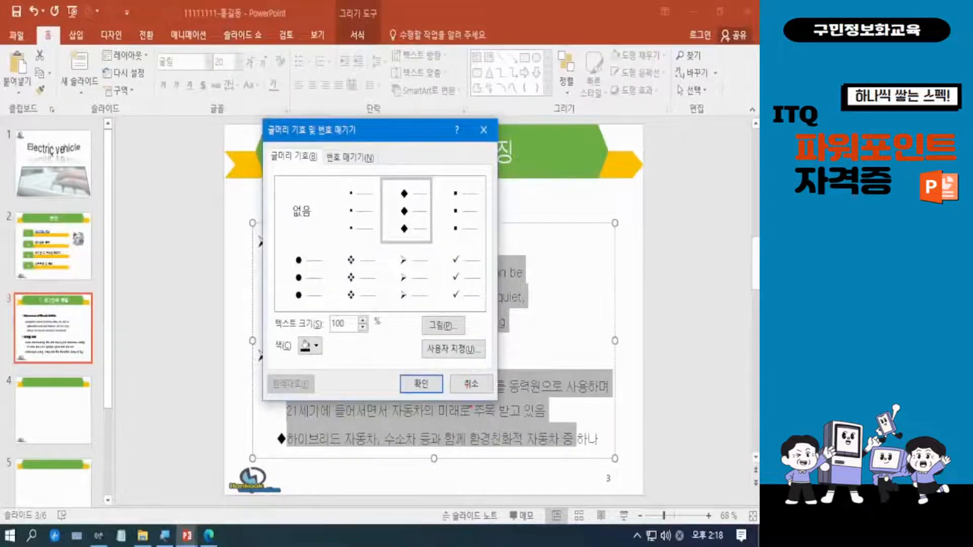
click(472, 390)
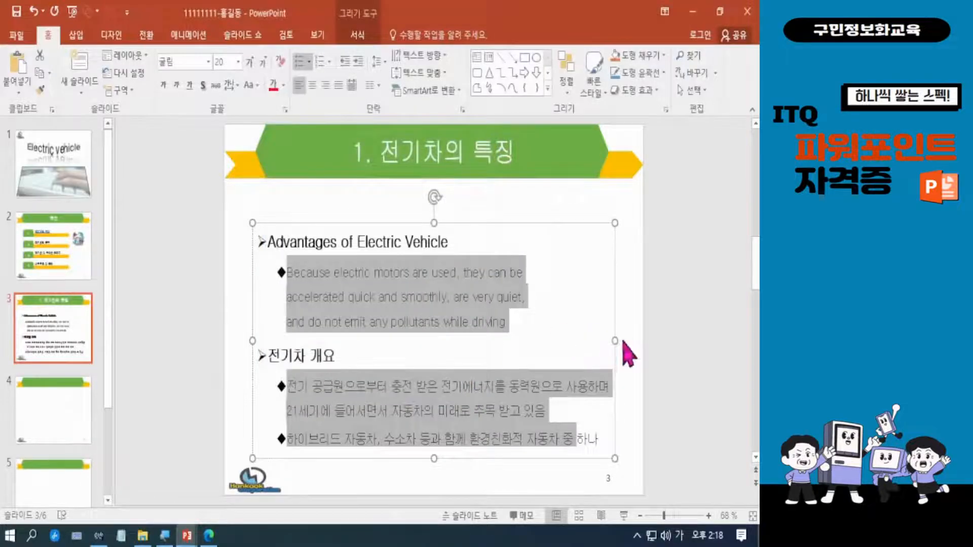
click(628, 357)
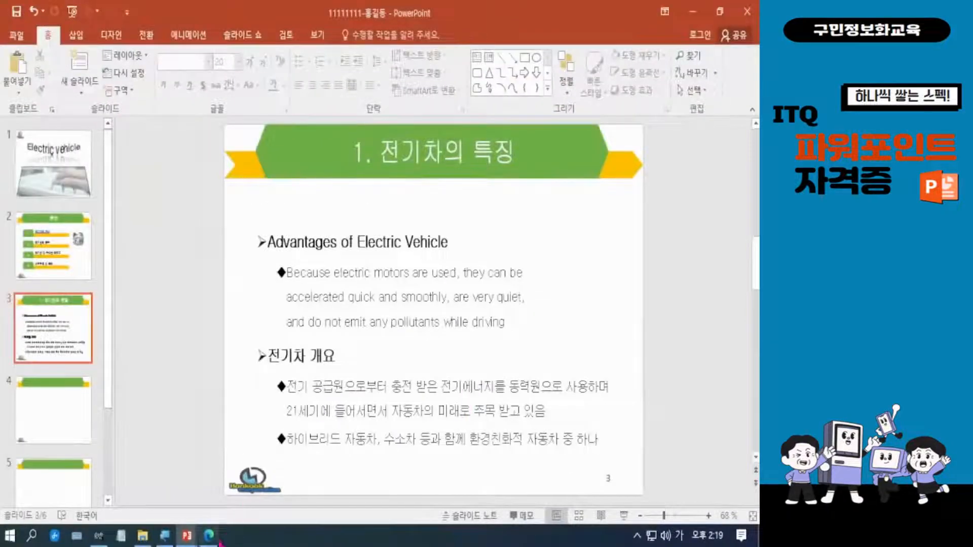
Switch to the exam PDF in Edge and examine slide 3's line breaks, bullet alignment and video insertion requirements
mouse_move(208, 541)
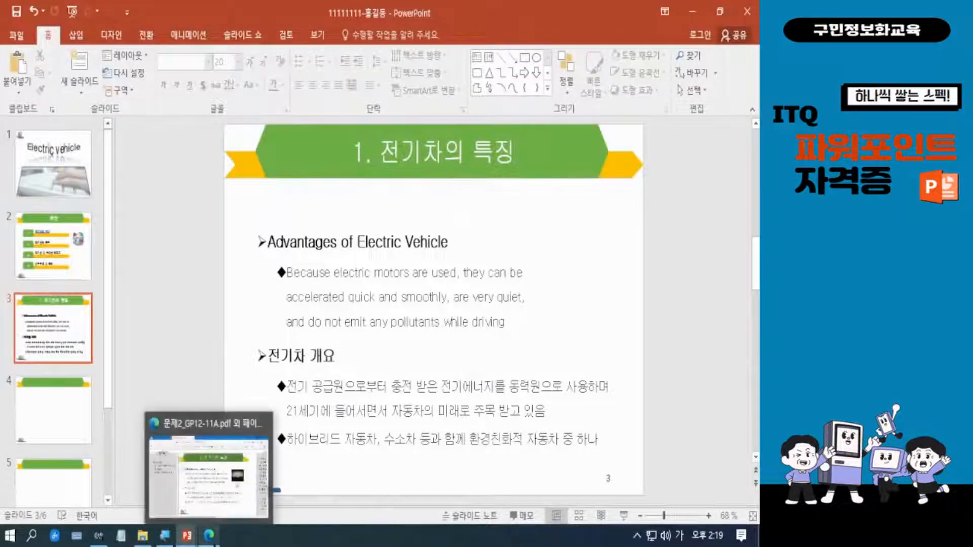
click(212, 541)
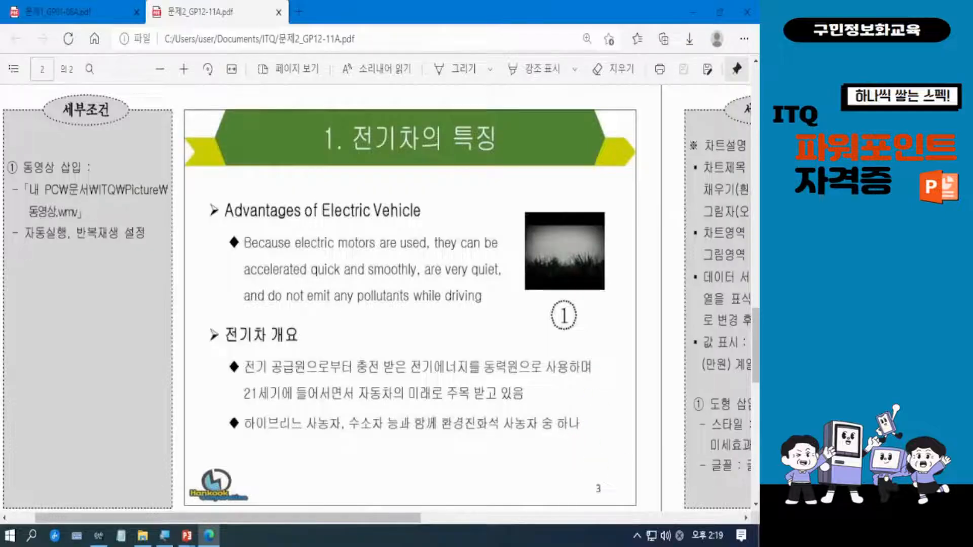
key(alt+Tab)
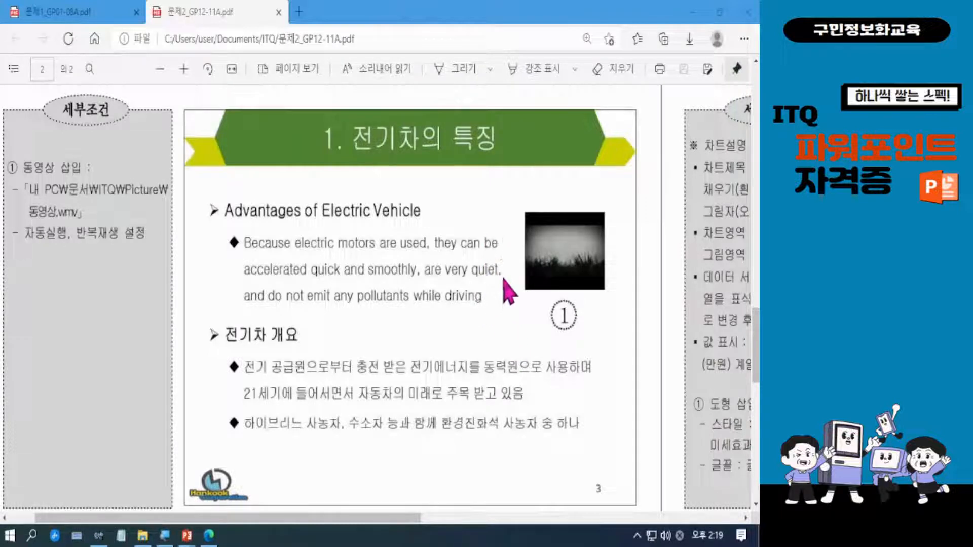
drag(486, 226, 510, 288)
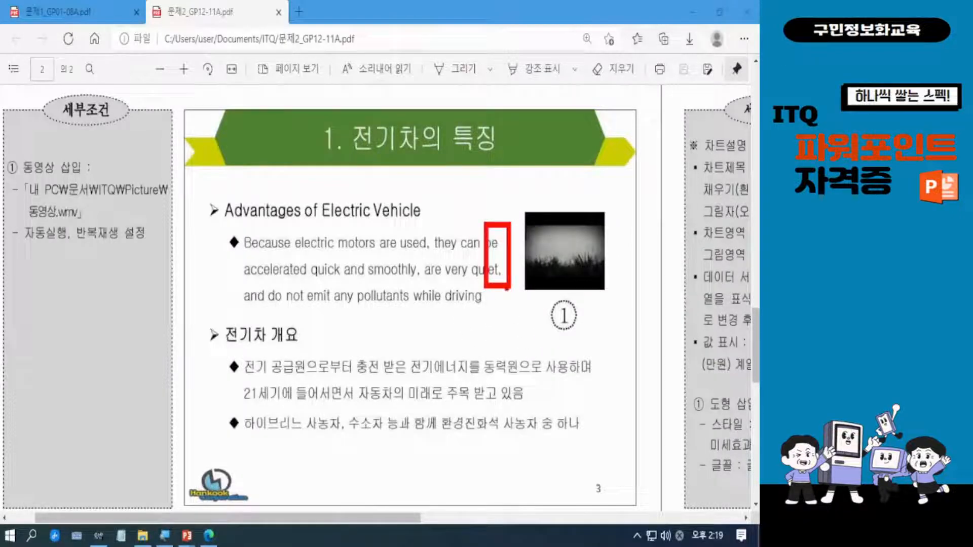
key(Escape)
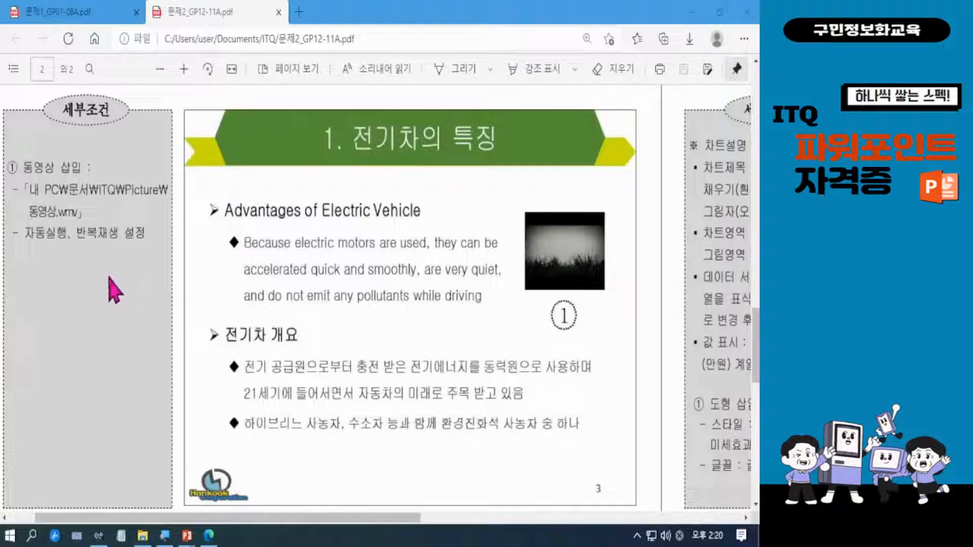
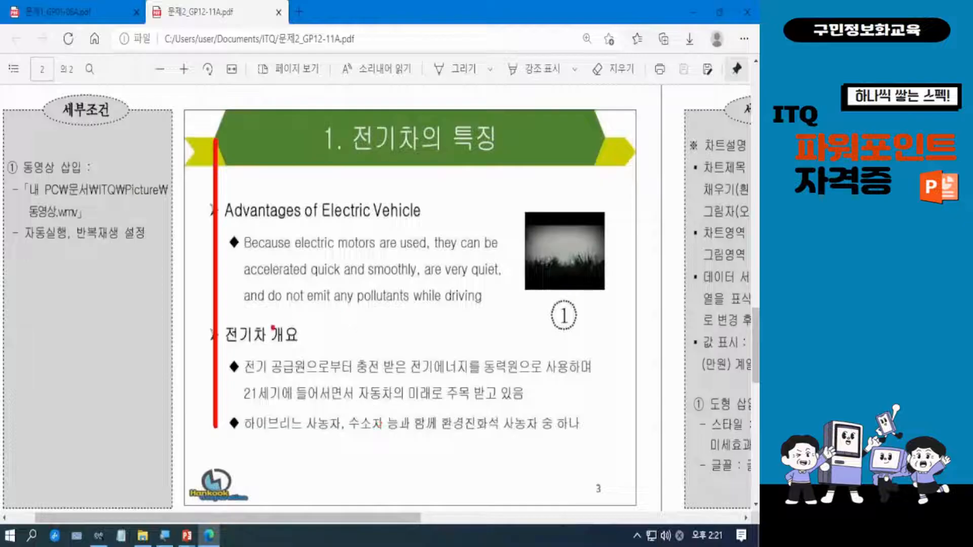
key(Escape)
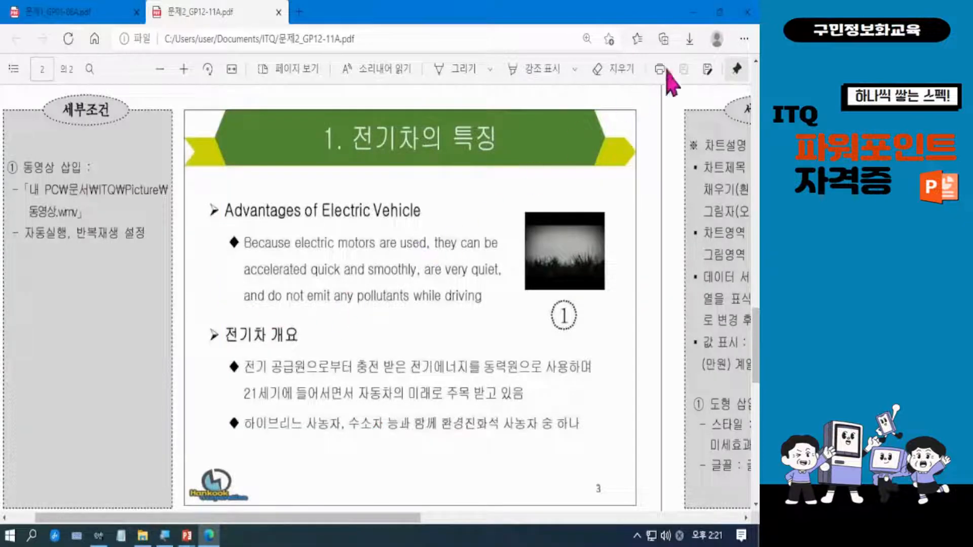
Return to PowerPoint and move slide 3's body text box up and slightly left, closer beneath the title shape
click(695, 20)
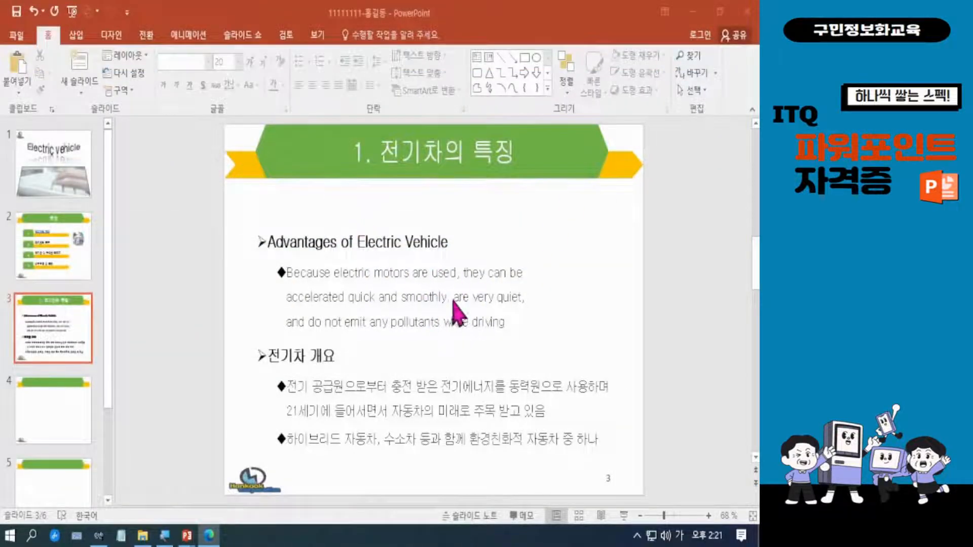
click(473, 290)
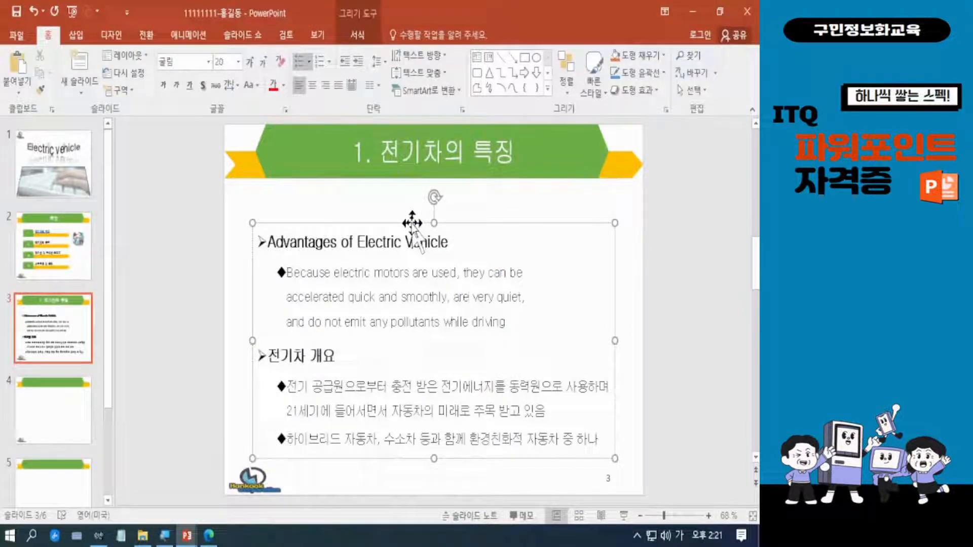
drag(413, 222, 402, 199)
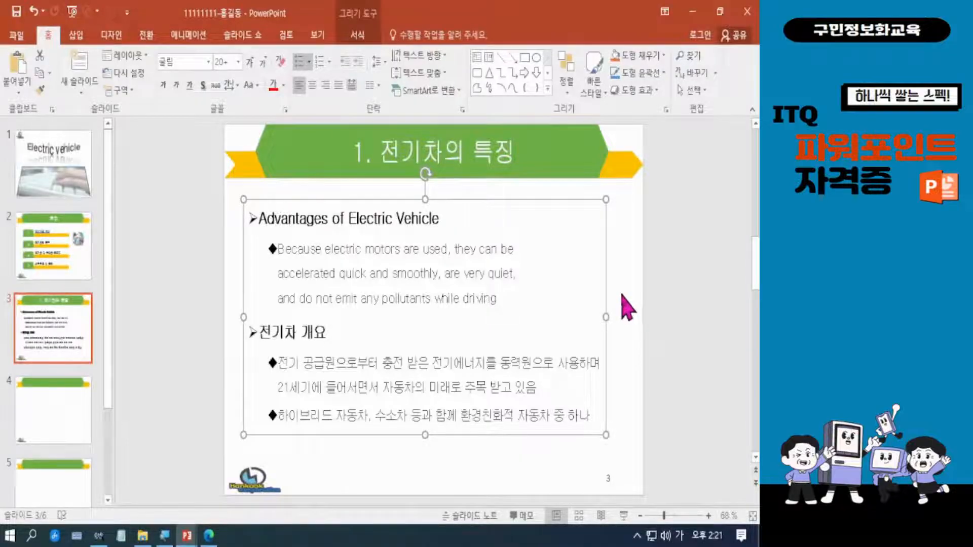
click(643, 279)
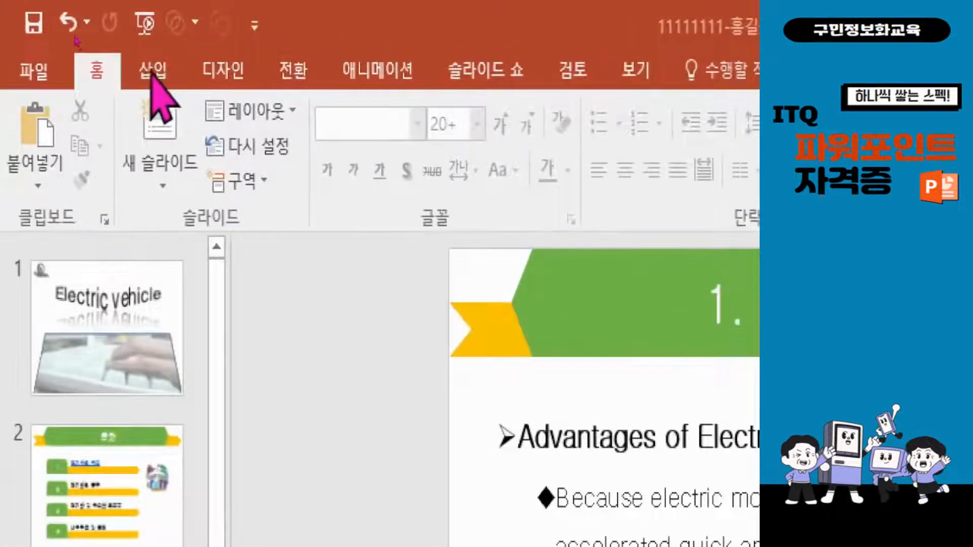
Insert the video file 동영상 from the Documents > ITQ > Picture folder on the PC into slide 3
click(154, 71)
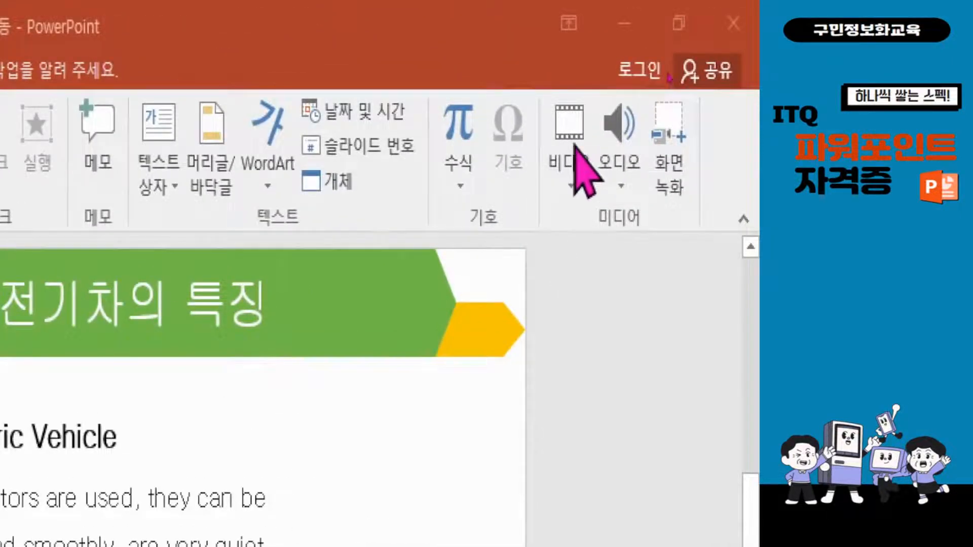
click(575, 145)
click(575, 145)
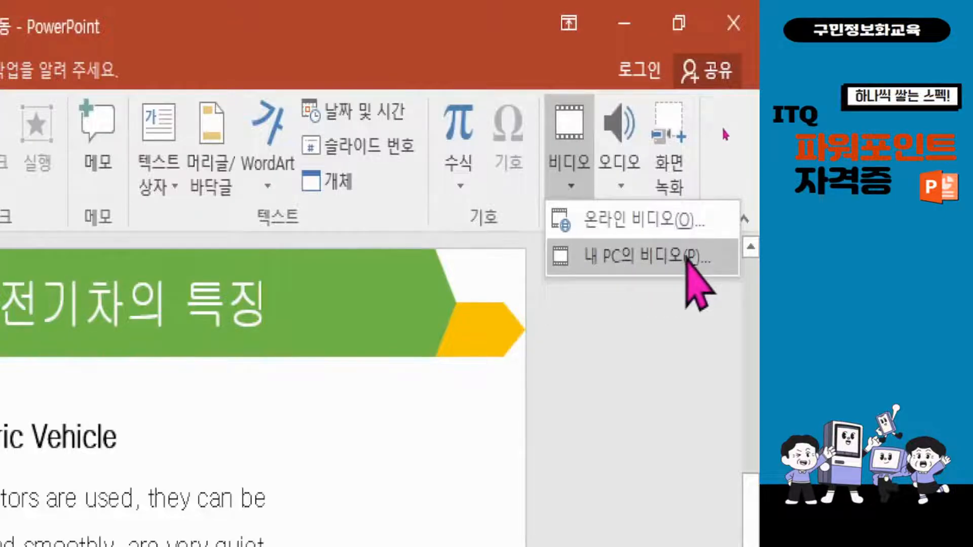
click(687, 257)
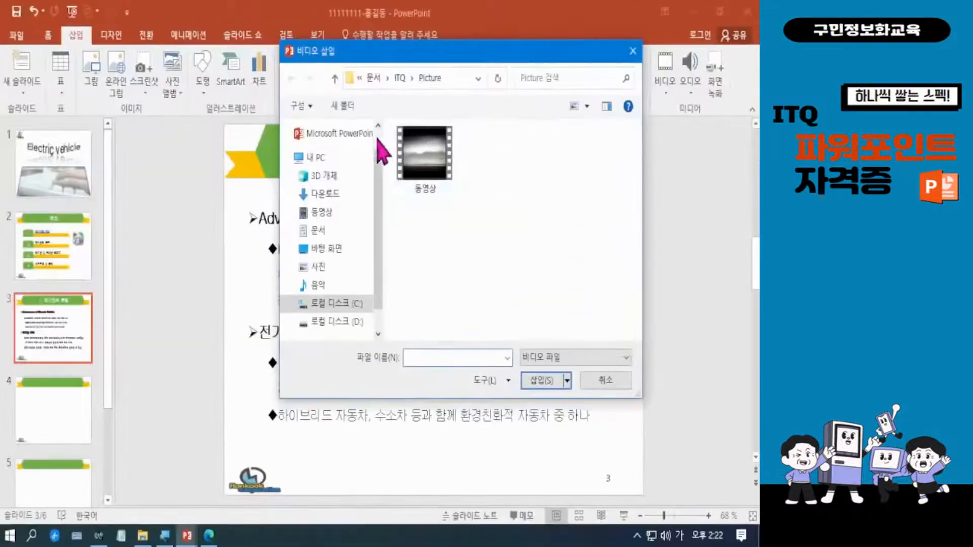
drag(460, 57, 439, 72)
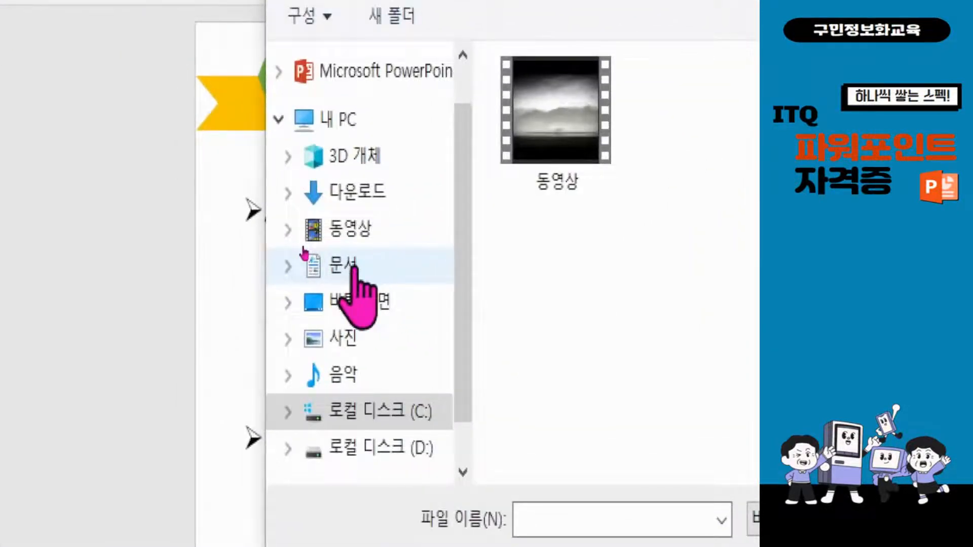
click(354, 266)
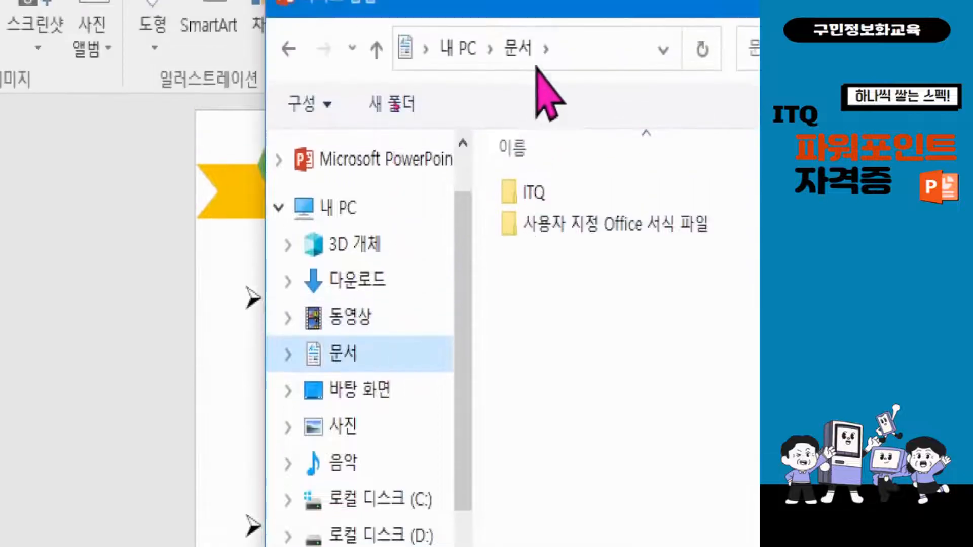
drag(535, 11, 288, 3)
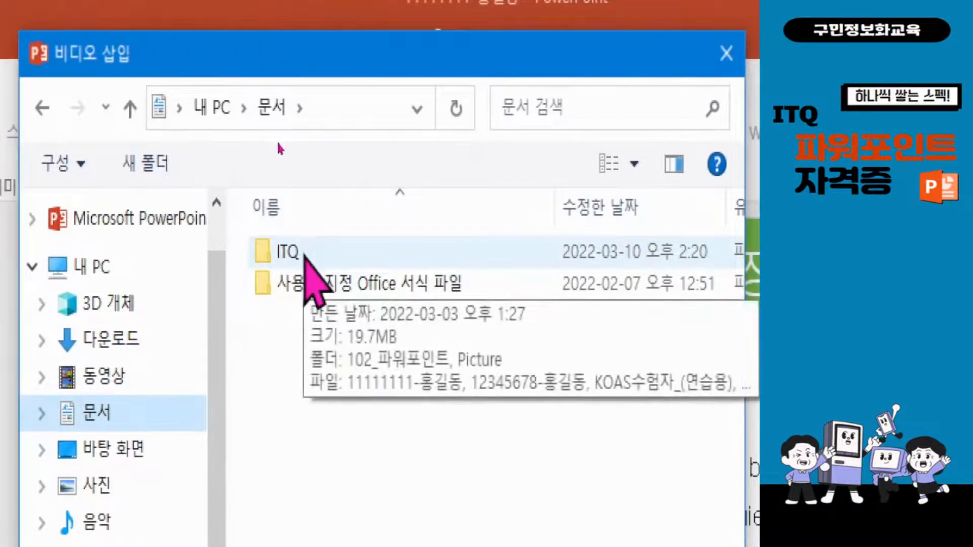
double_click(305, 255)
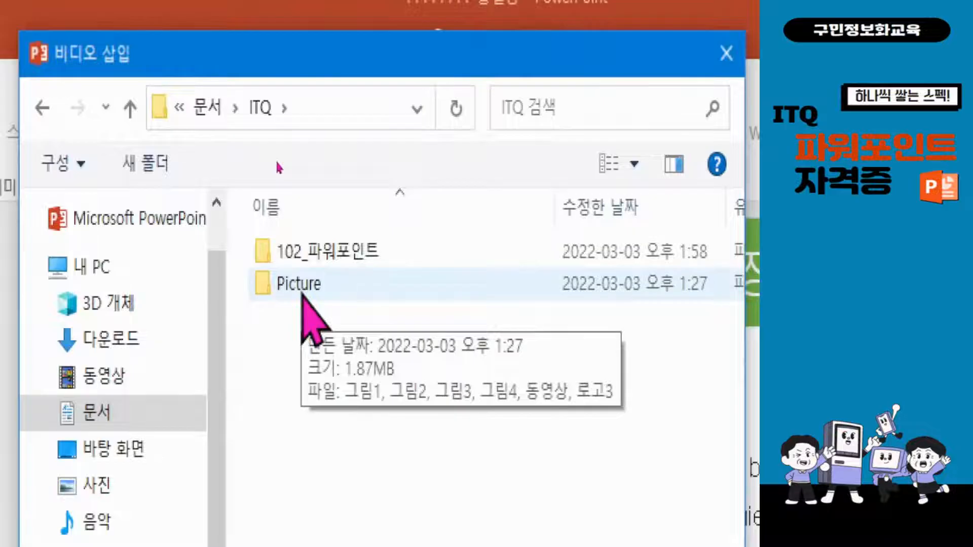
double_click(302, 295)
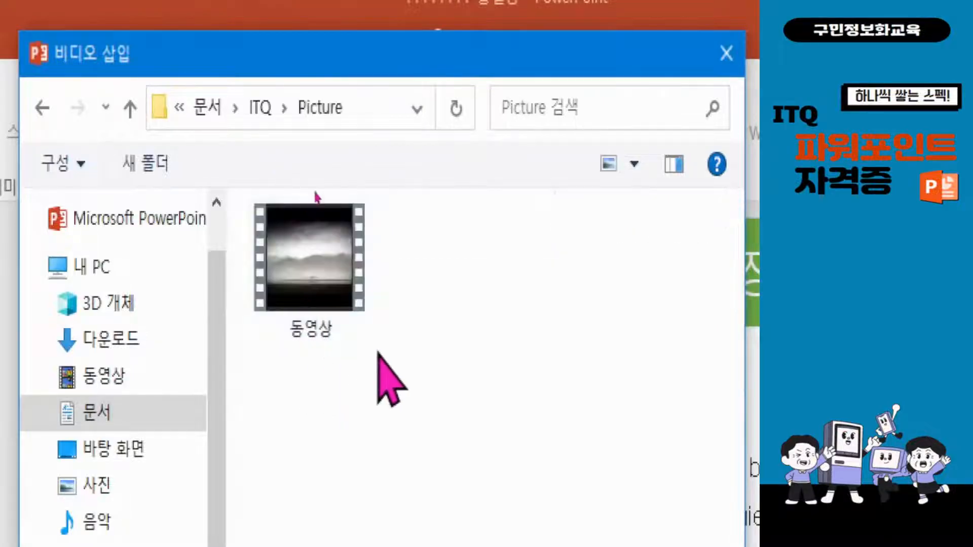
click(321, 257)
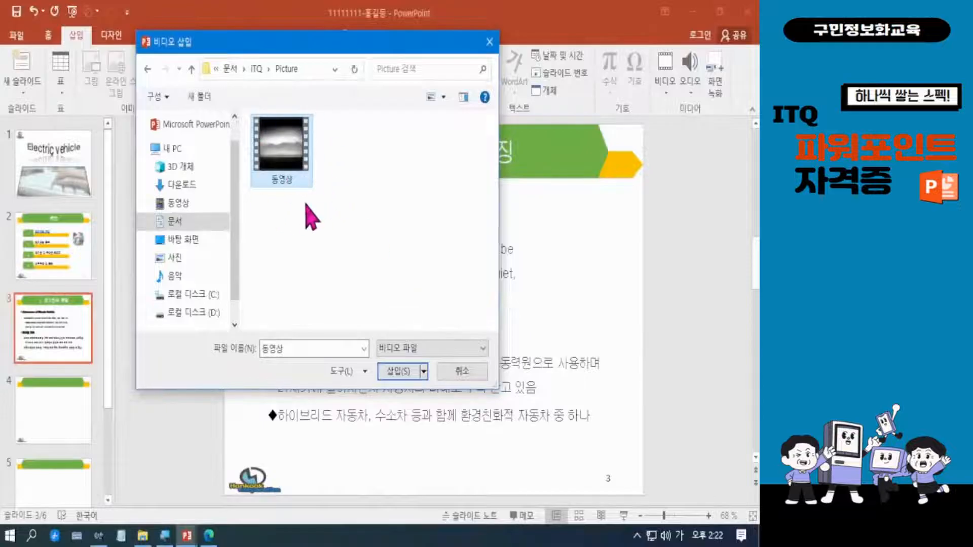
click(399, 372)
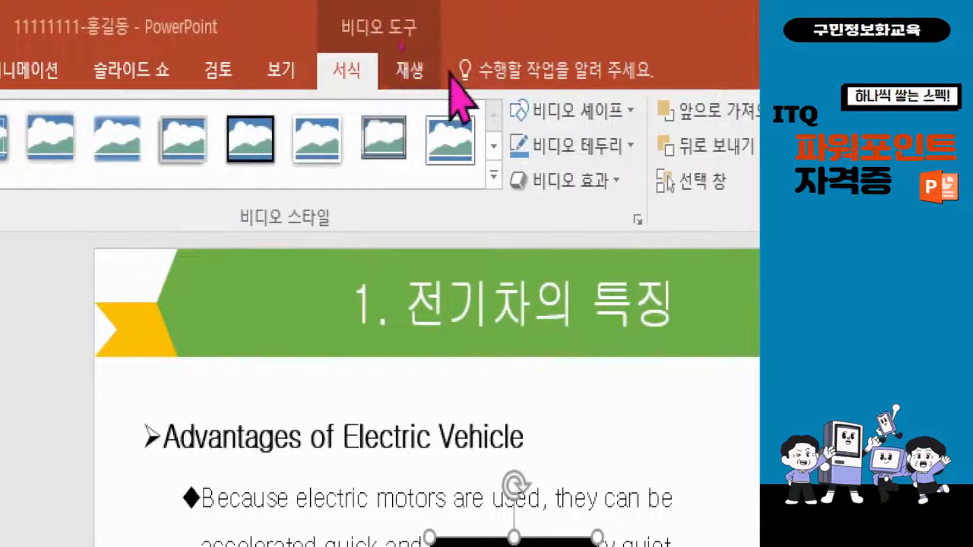
Set the video to loop (반복 재생) and start automatically (자동 실행), and place it to the right of the English paragraph
click(410, 68)
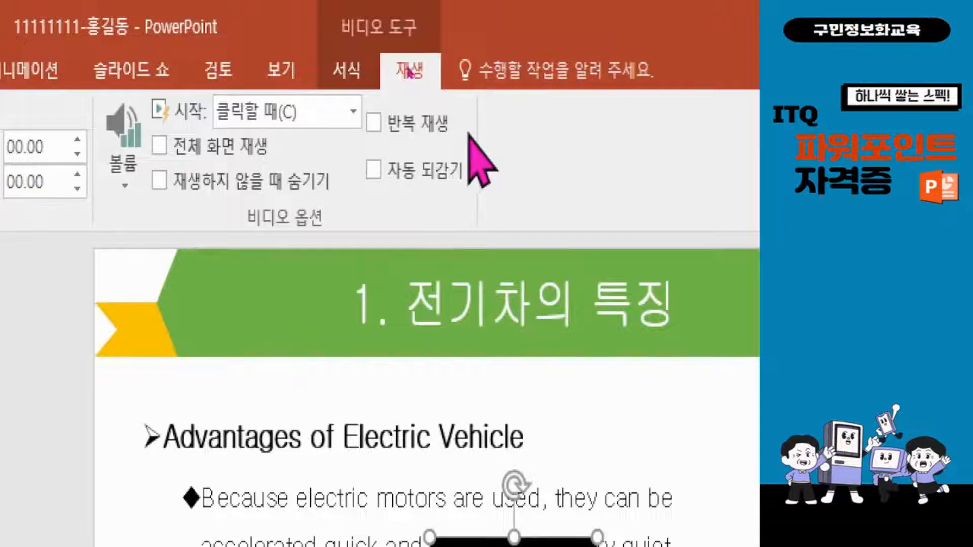
click(380, 124)
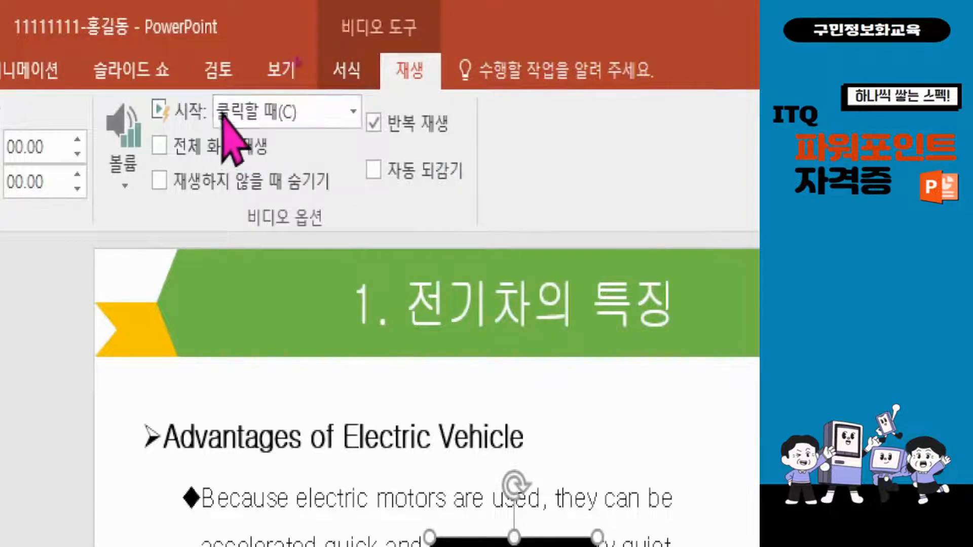
click(354, 112)
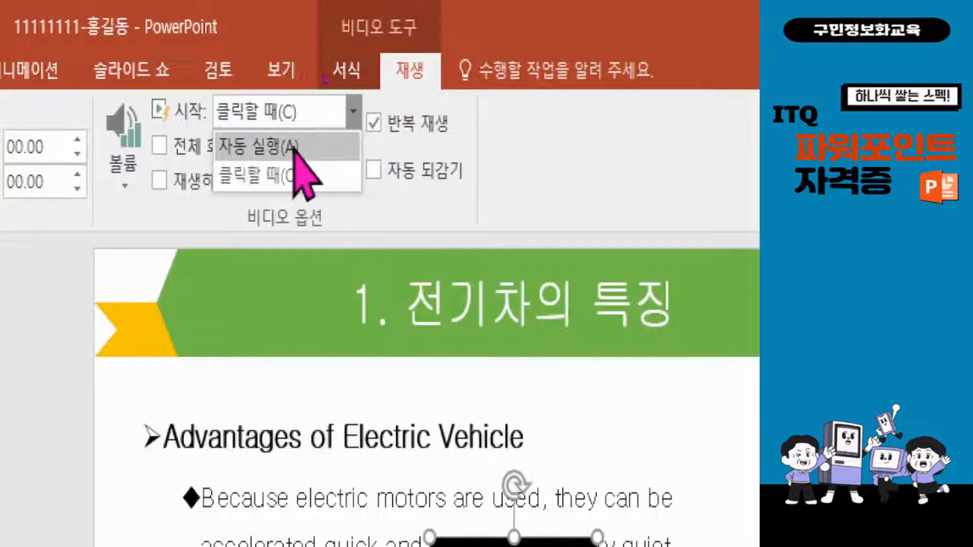
click(250, 148)
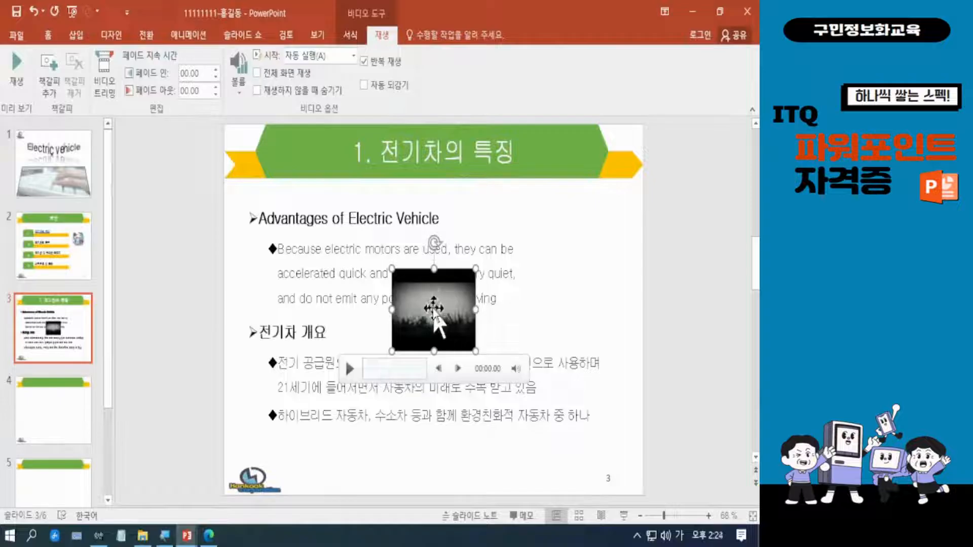
drag(445, 311, 573, 267)
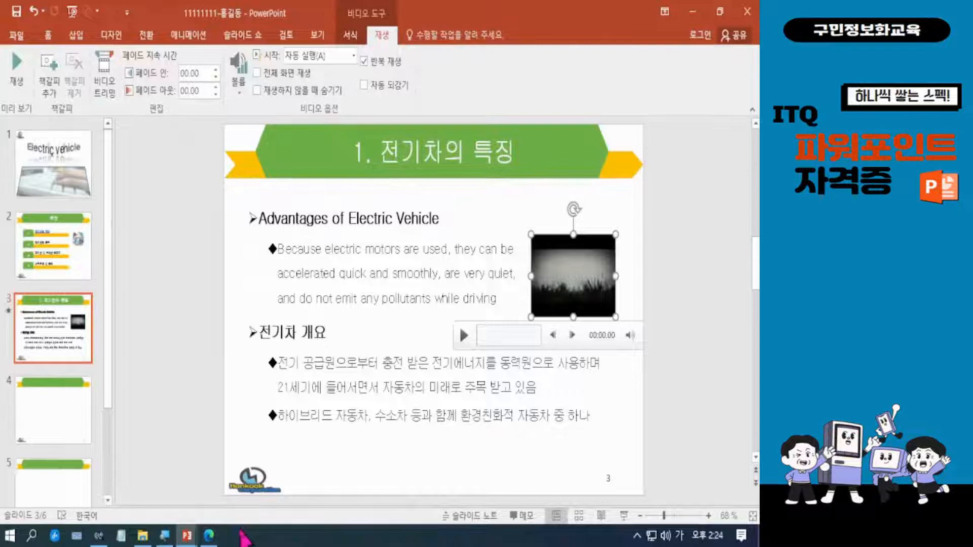
Switch to the exam PDF in Edge and examine how the video's four edges line up with the title shape and text lines
mouse_move(208, 541)
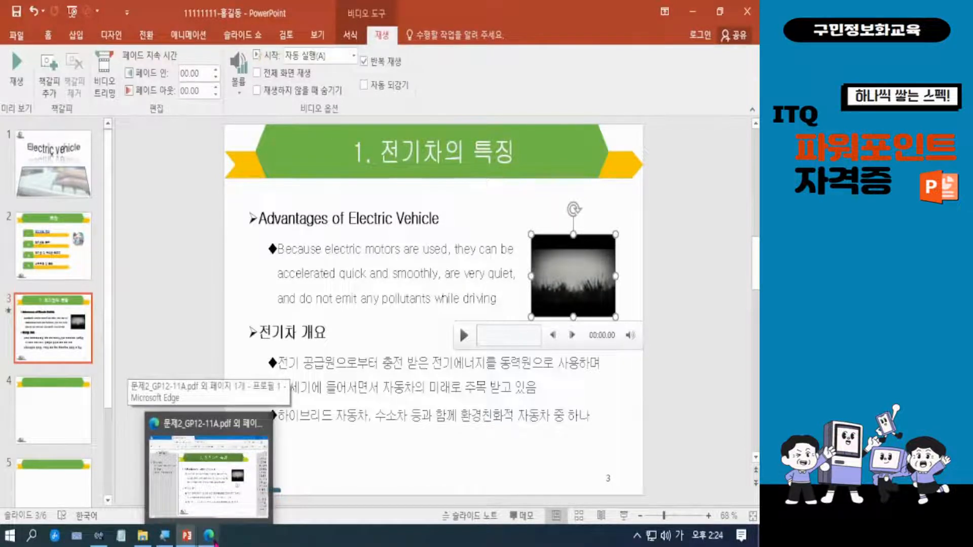
click(213, 541)
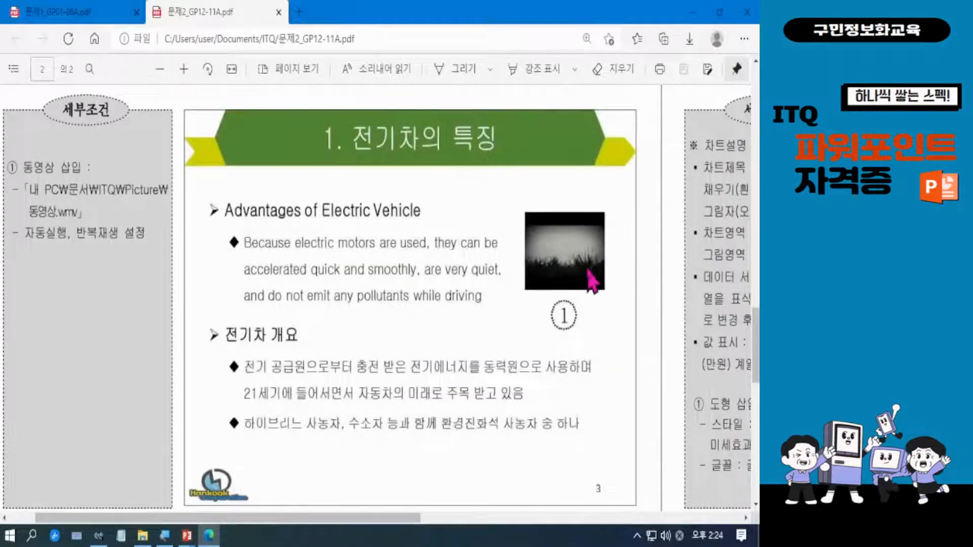
drag(606, 165, 606, 357)
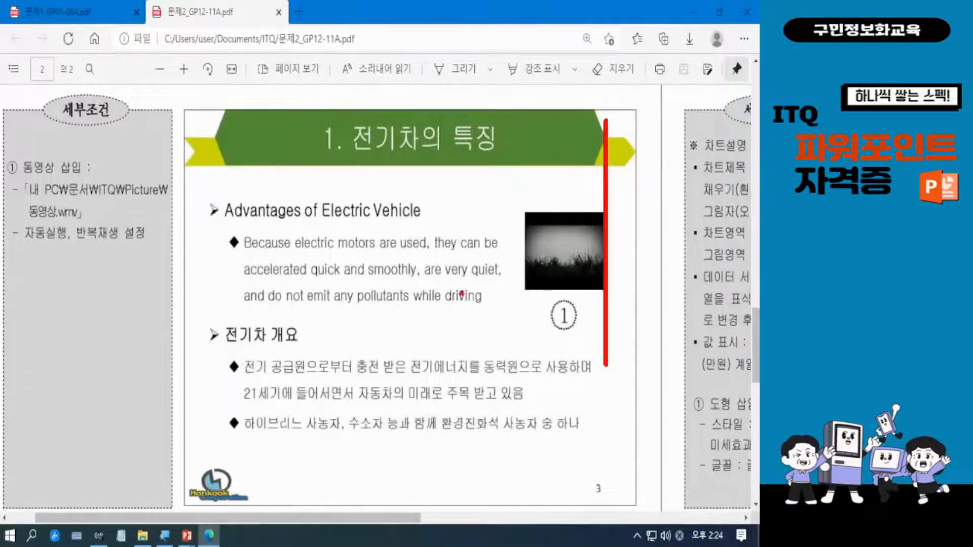
drag(486, 293, 556, 293)
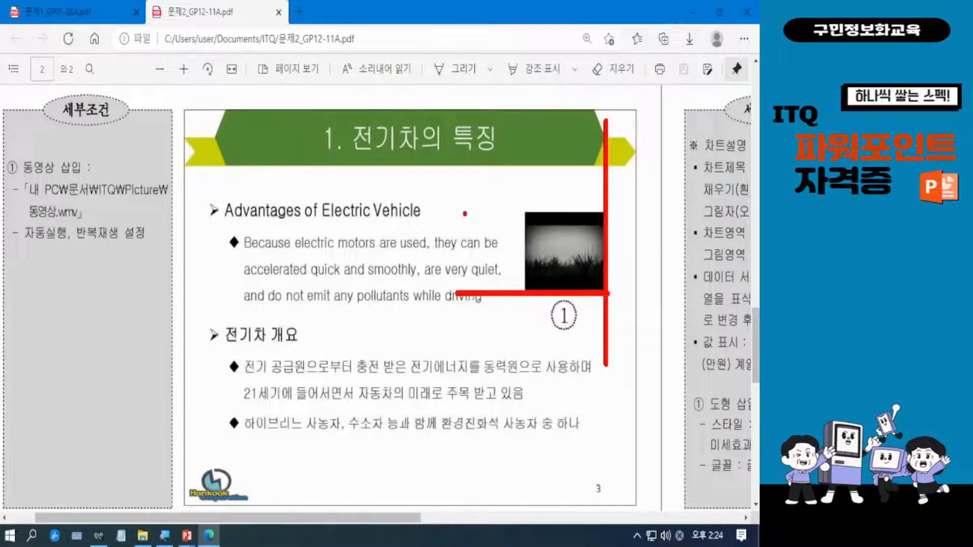
drag(447, 212, 517, 213)
drag(579, 213, 618, 212)
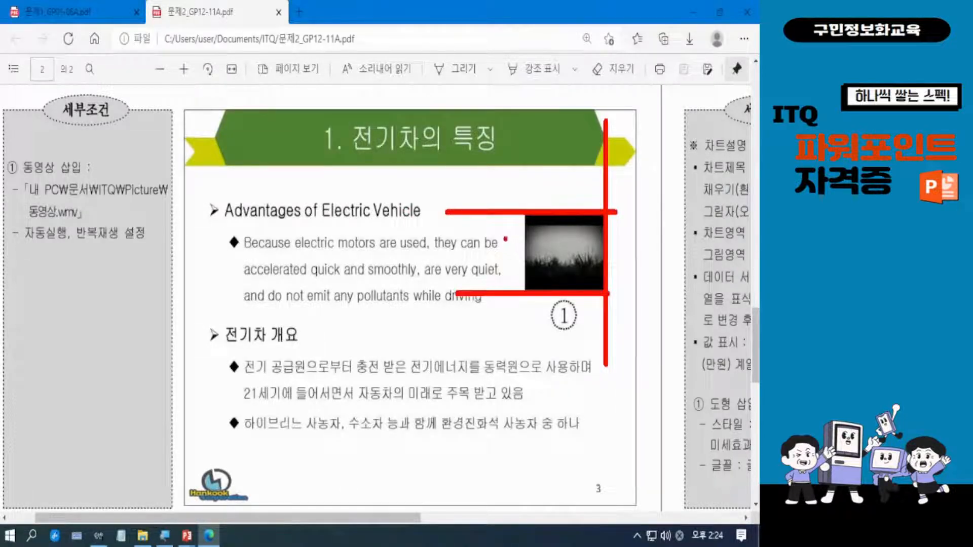
drag(498, 215, 513, 262)
key(ctrl+z)
drag(502, 216, 508, 273)
key(ctrl+z)
drag(497, 216, 525, 292)
key(Escape)
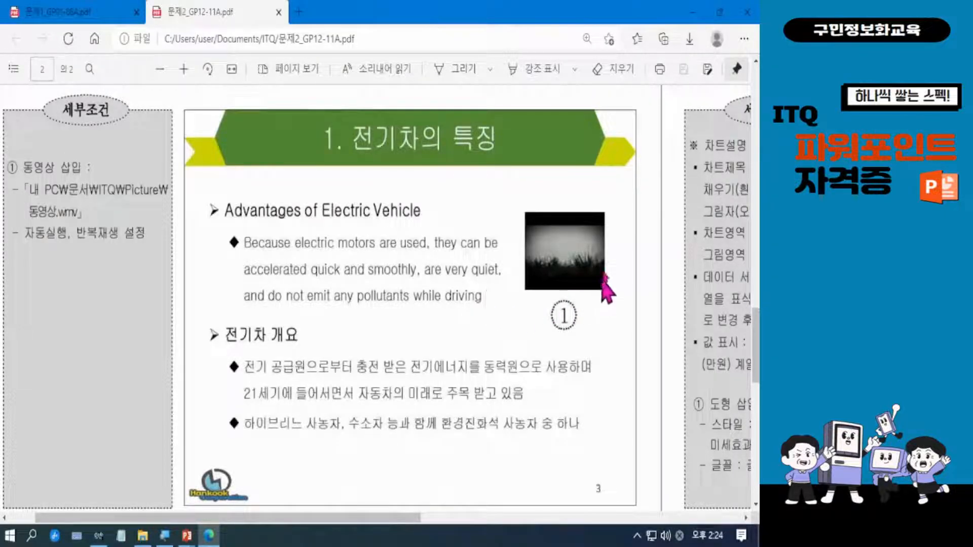
drag(603, 135, 604, 314)
drag(491, 291, 603, 291)
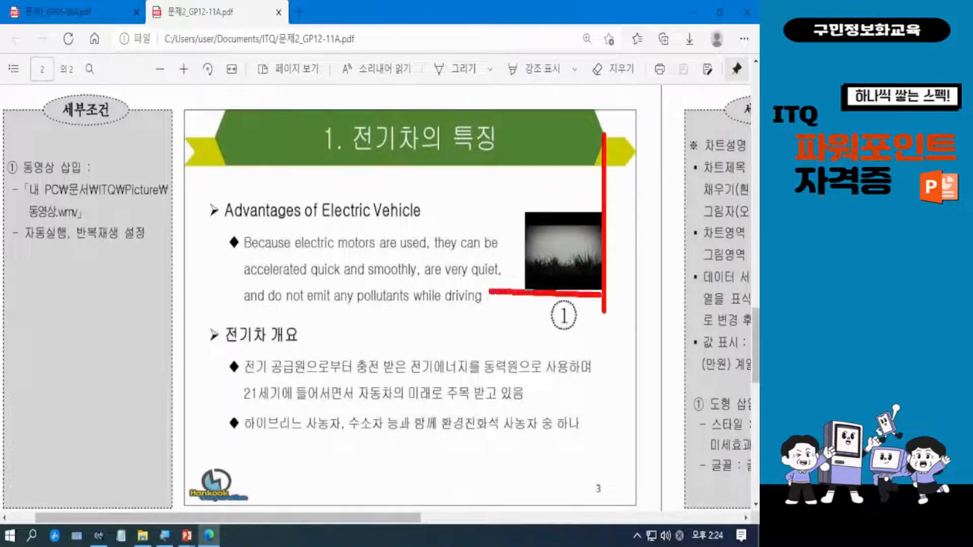
drag(476, 211, 615, 211)
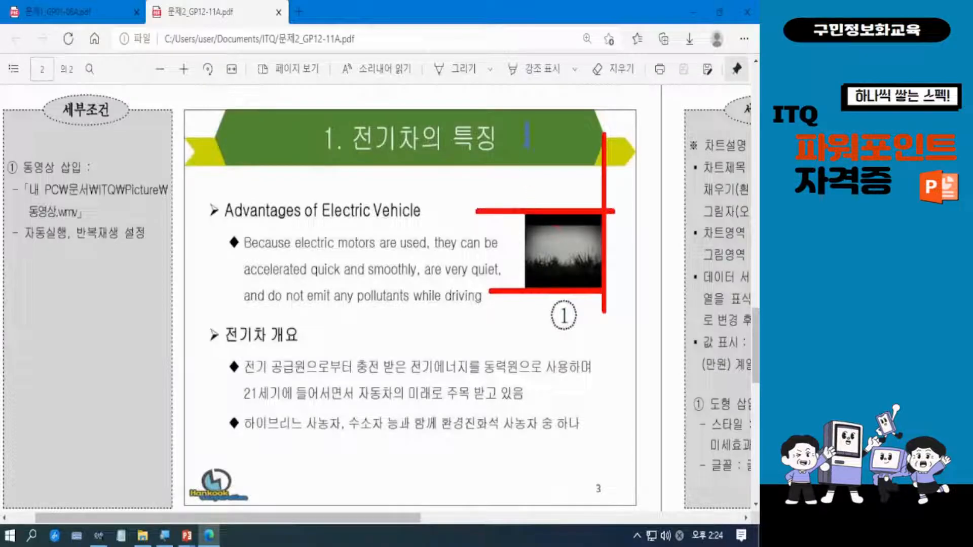
drag(527, 136, 526, 380)
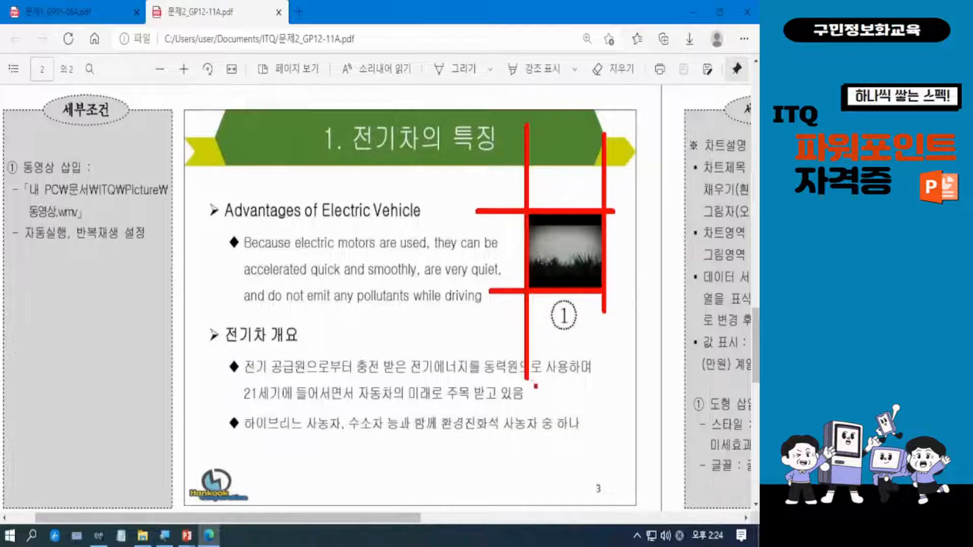
Check in the exam PDF where the video's left edge falls relative to the Korean text line below it
key(e)
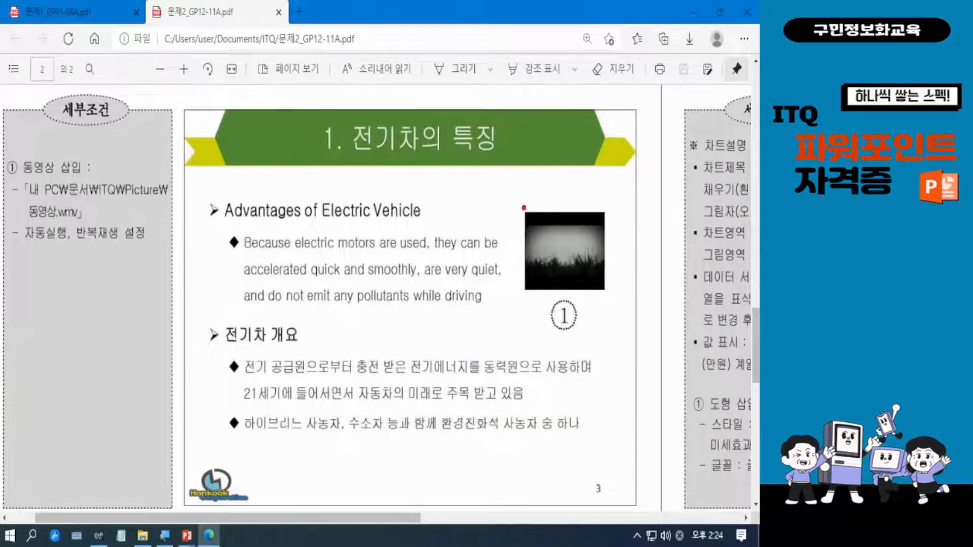
drag(525, 207, 525, 376)
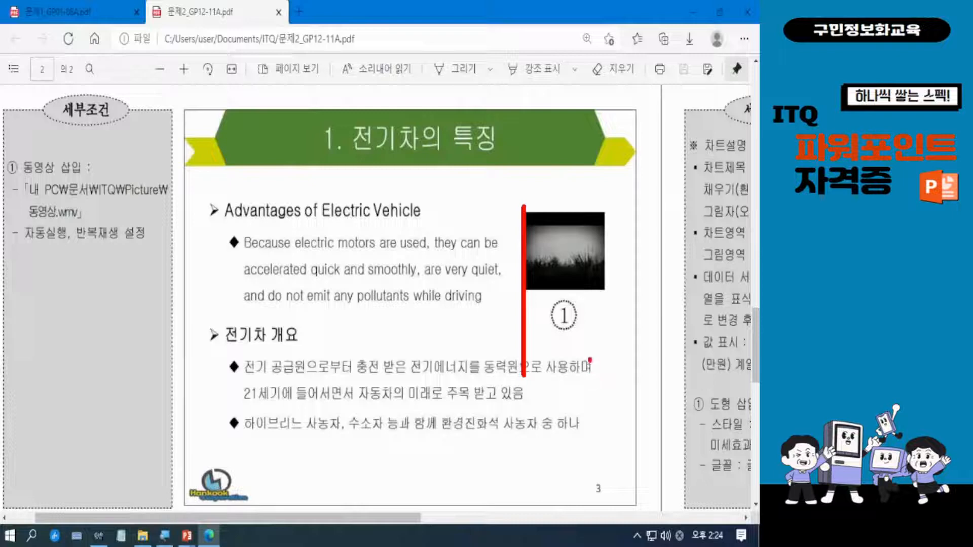
key(Escape)
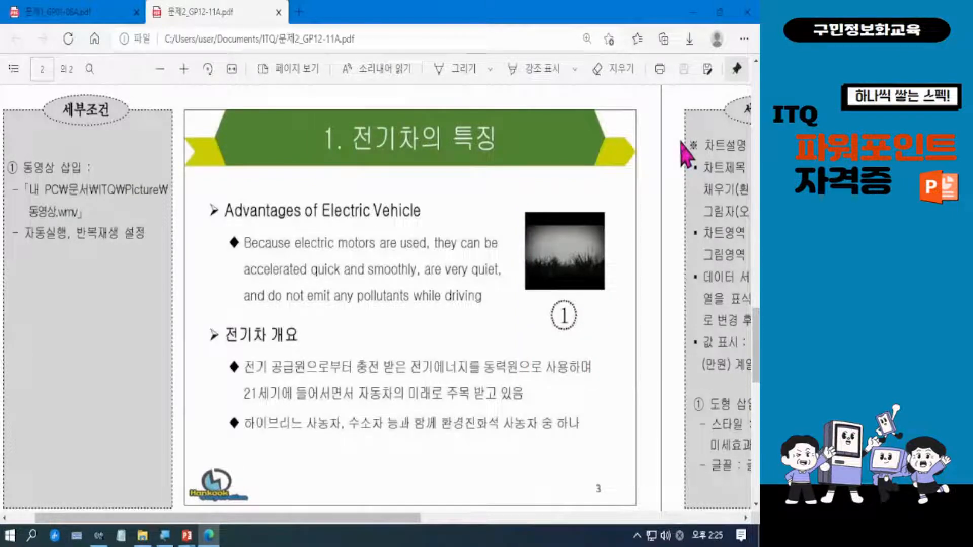
Return to PowerPoint, slightly reduce the height of slide 3's video, and move it up and left so its top lines up with the English heading
click(692, 14)
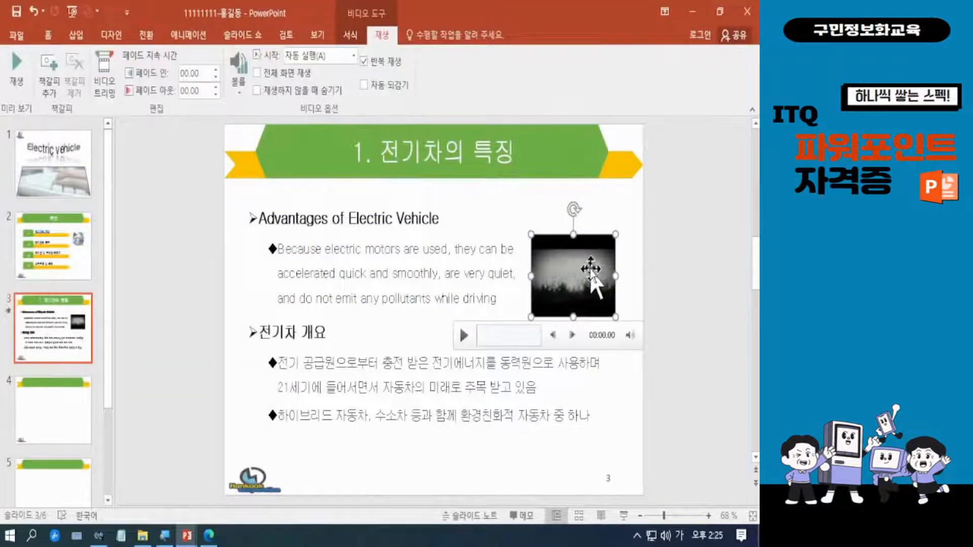
drag(592, 280, 586, 280)
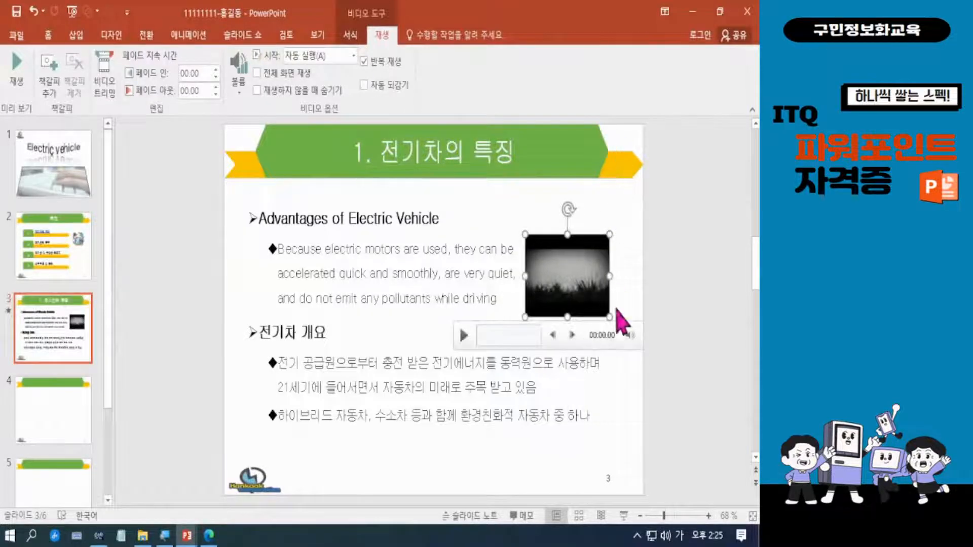
drag(568, 317, 567, 298)
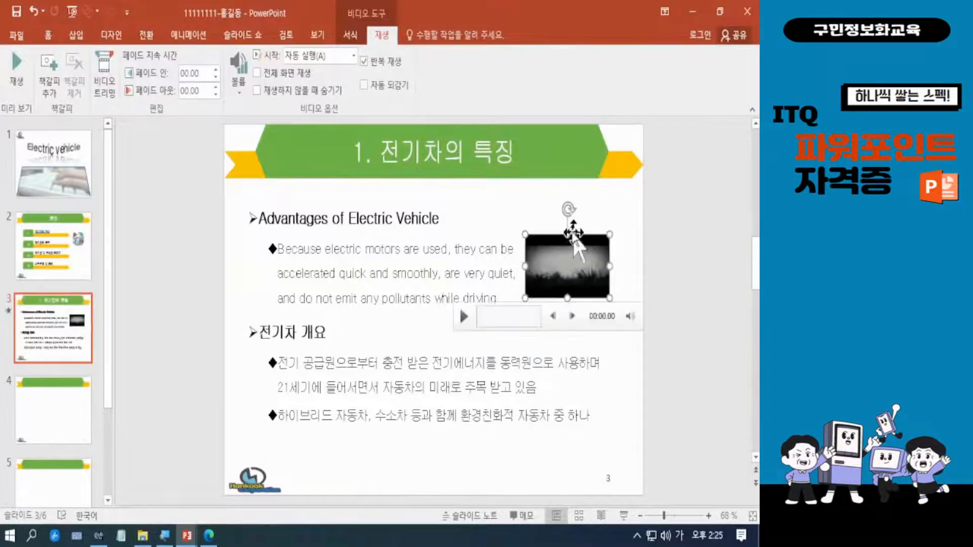
drag(567, 235, 568, 220)
mouse_move(583, 256)
mouse_down()
mouse_move(553, 242)
mouse_move(578, 247)
mouse_up()
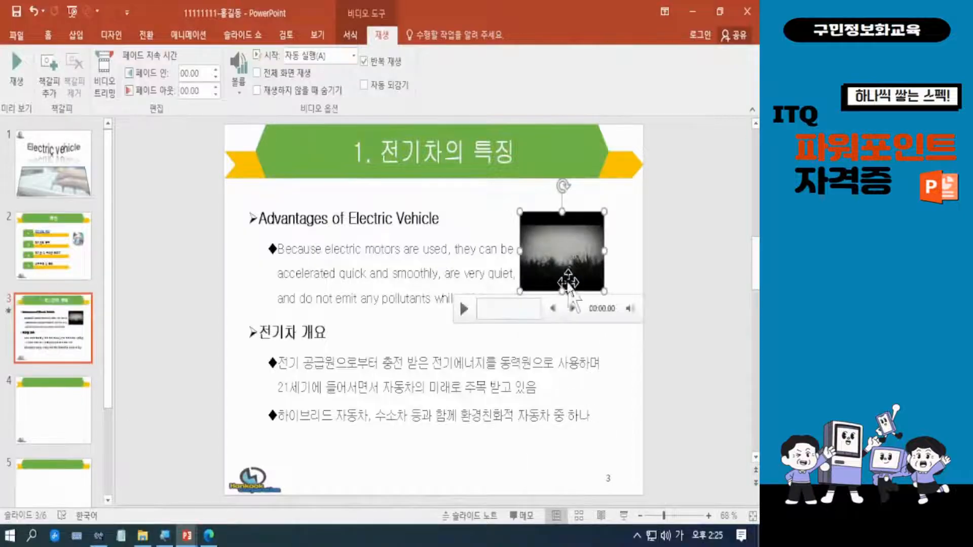